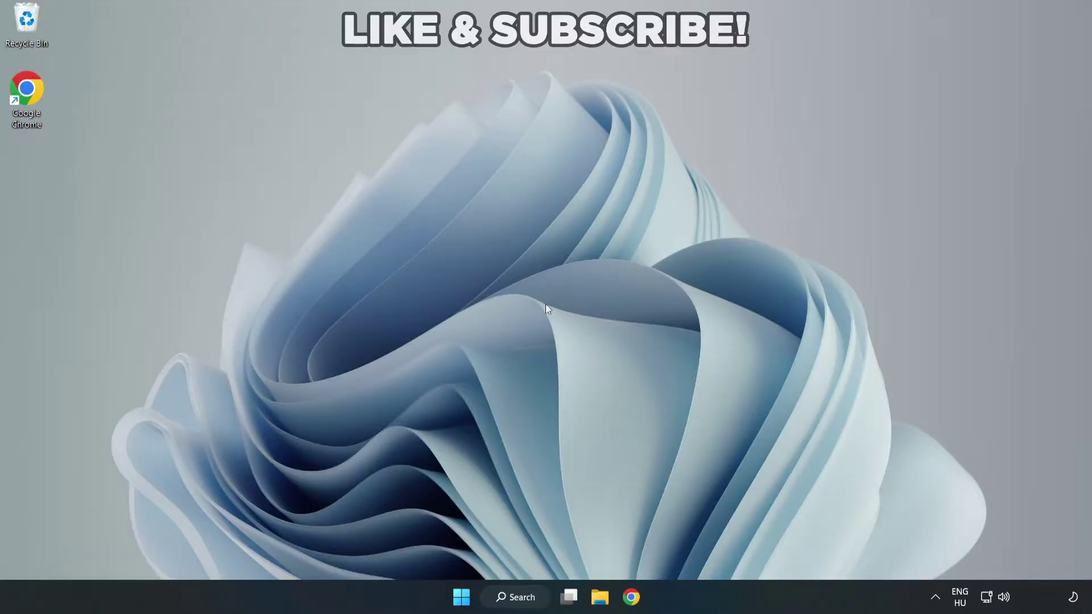
Open Device Manager from Windows search and centre its window.
{"action": "left_click", "coordinate": [521, 597]}
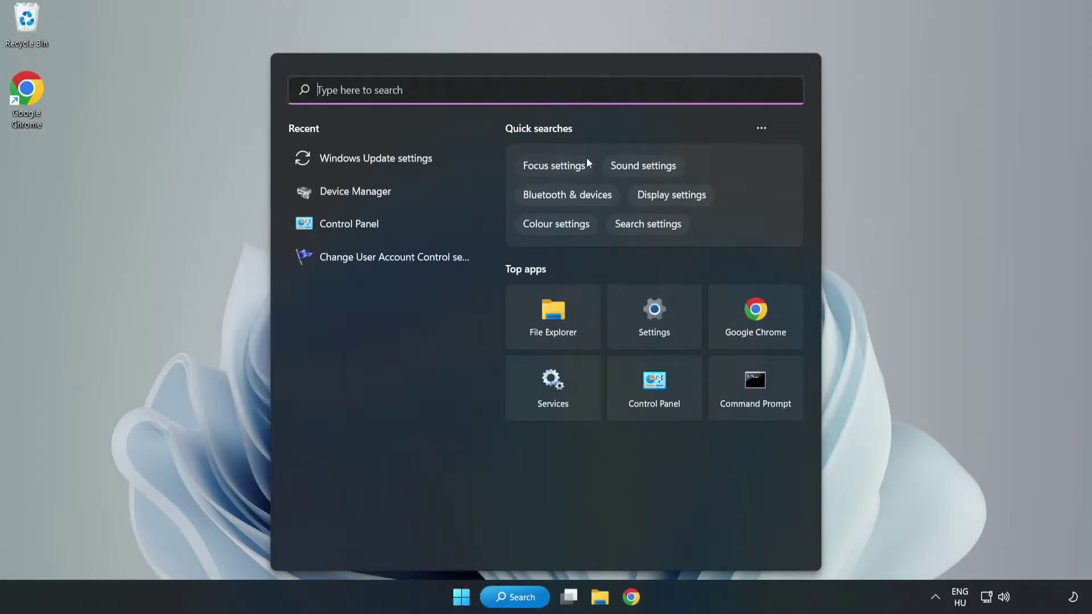
{"action": "type", "text": "de"}
{"action": "type", "text": "vice m"}
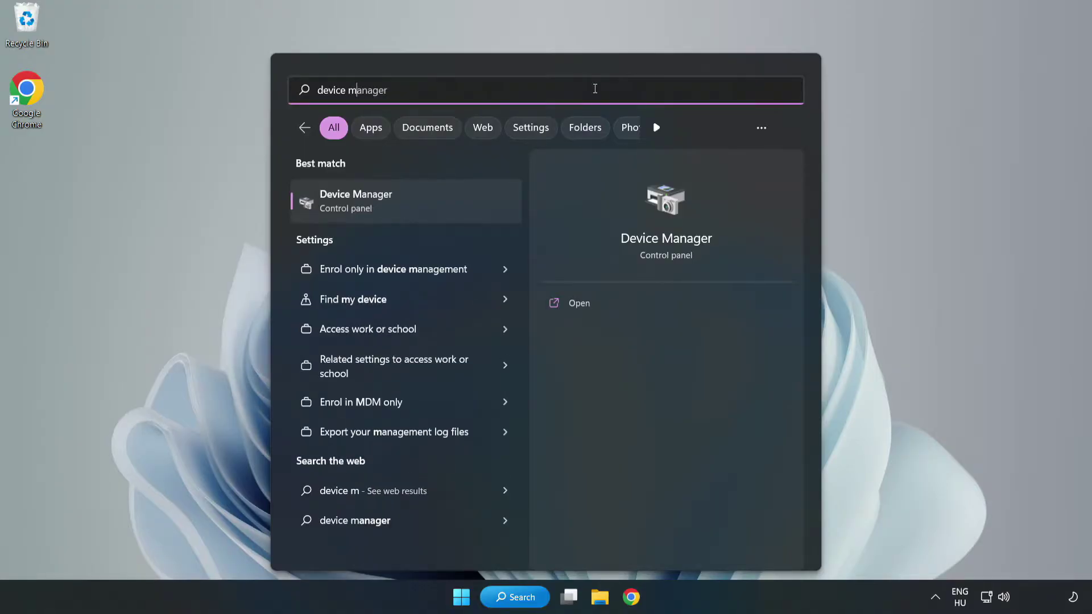
{"action": "type", "text": "anager"}
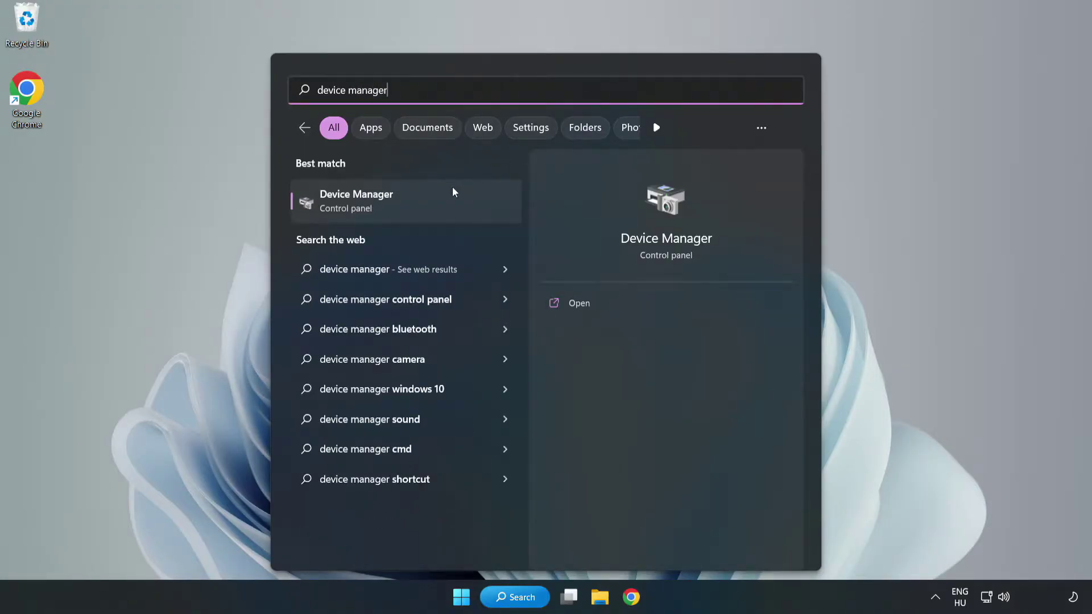
{"action": "left_click", "coordinate": [407, 211]}
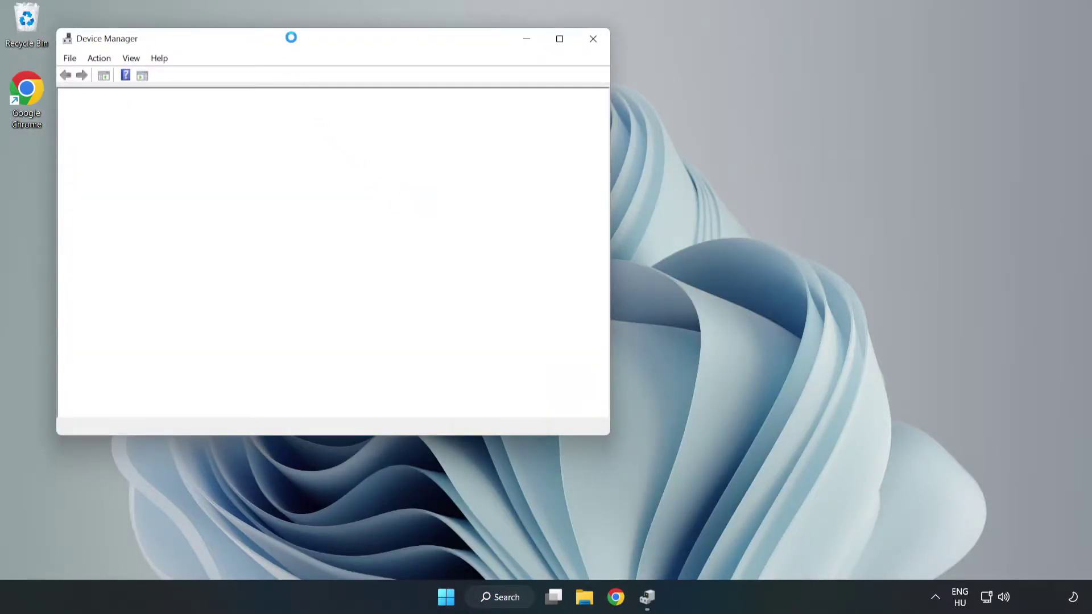
{"action": "left_click_drag", "start_coordinate": [291, 41], "coordinate": [486, 97]}
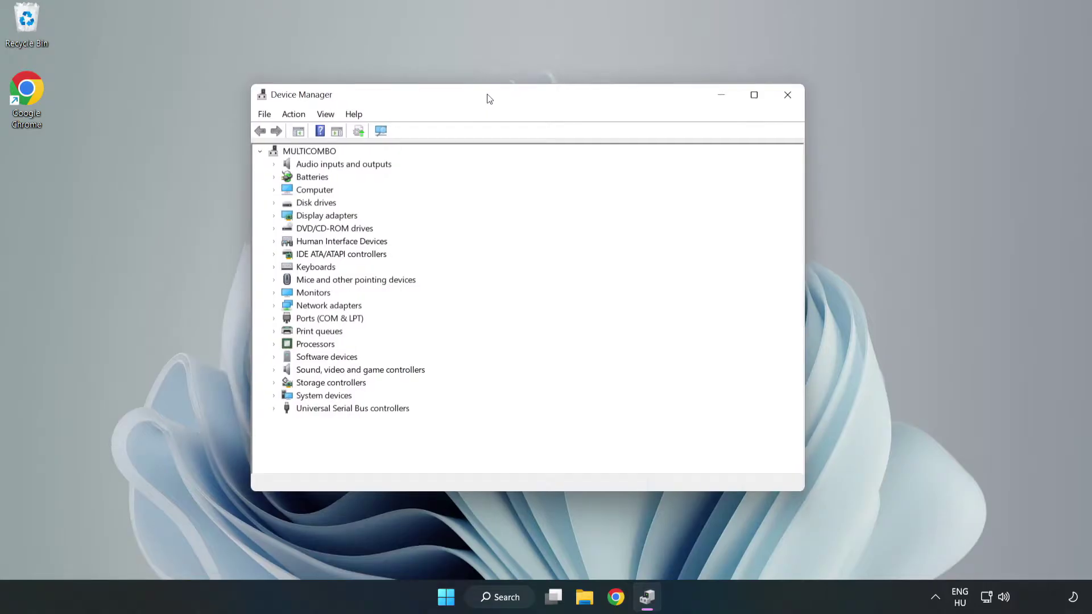
Search automatically for a newer VMware SVGA 3D driver, which reports the best driver is already installed.
{"action": "left_click", "coordinate": [275, 219]}
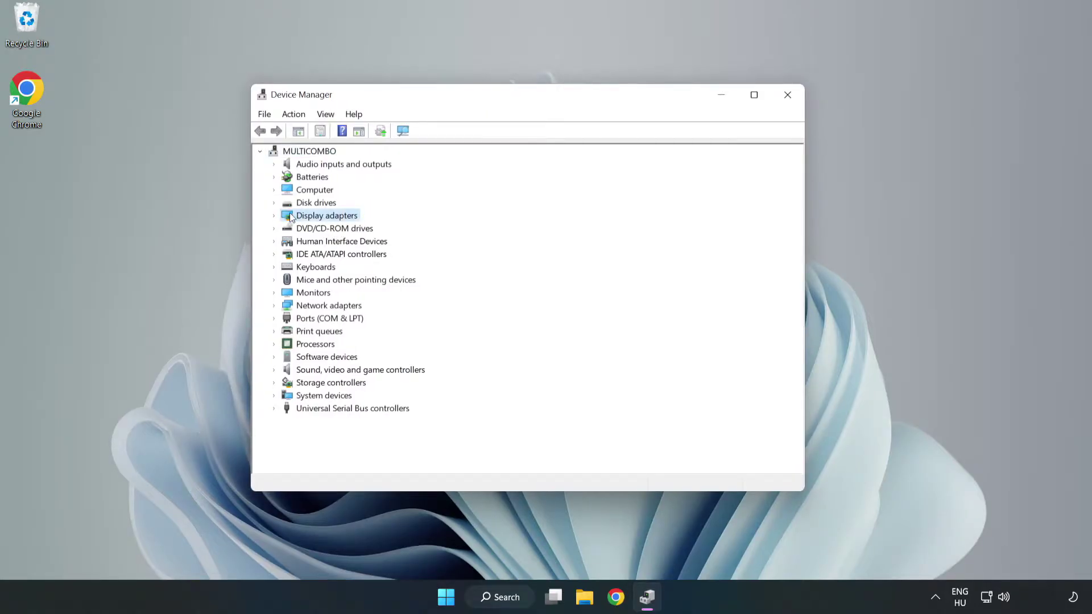
{"action": "left_click", "coordinate": [274, 216]}
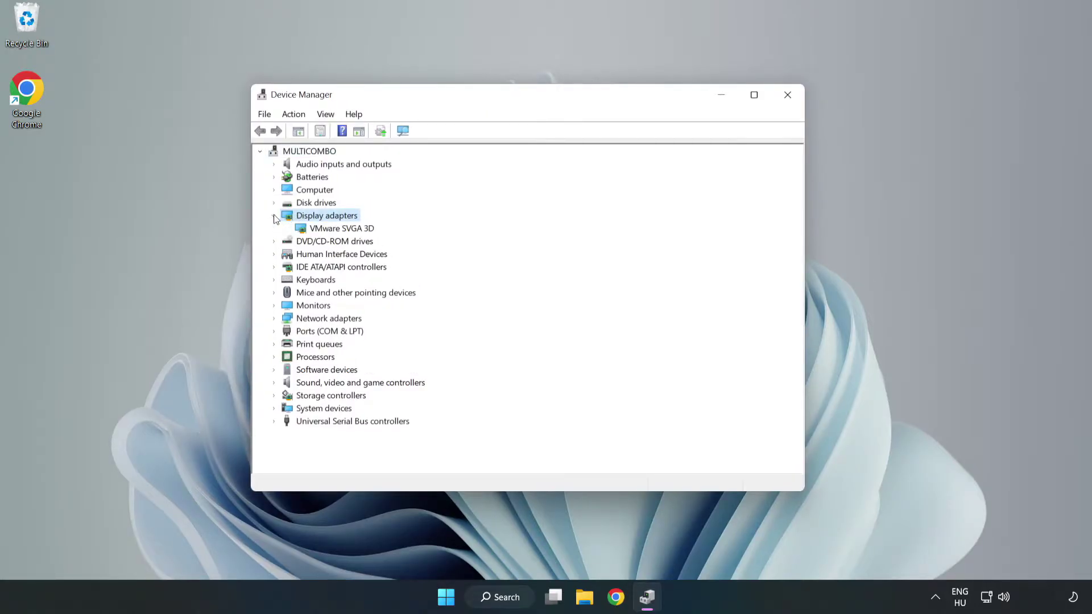
{"action": "left_click", "coordinate": [307, 230]}
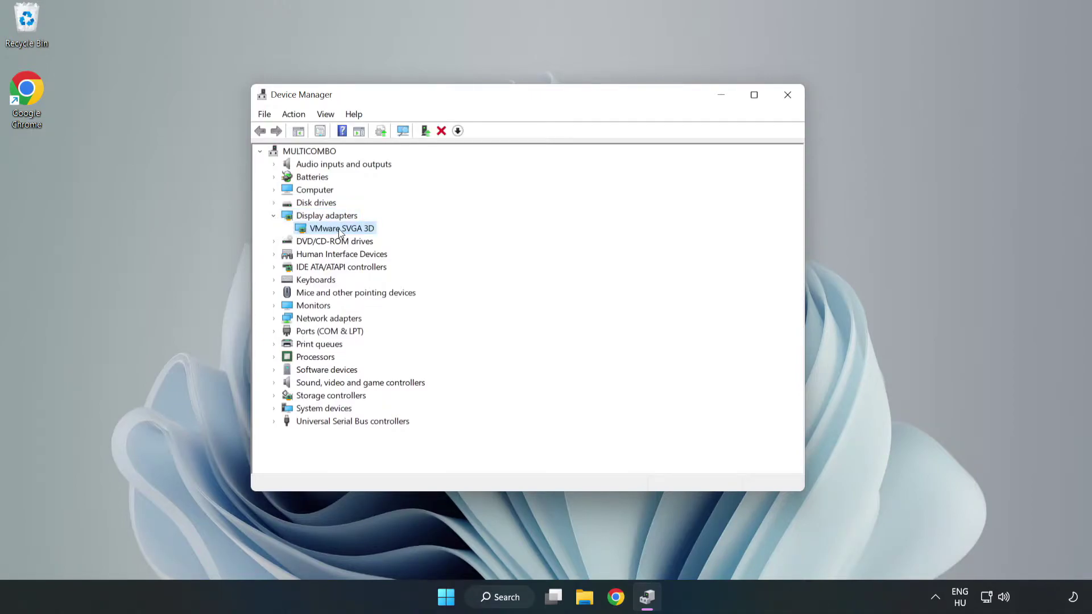
{"action": "right_click", "coordinate": [339, 234]}
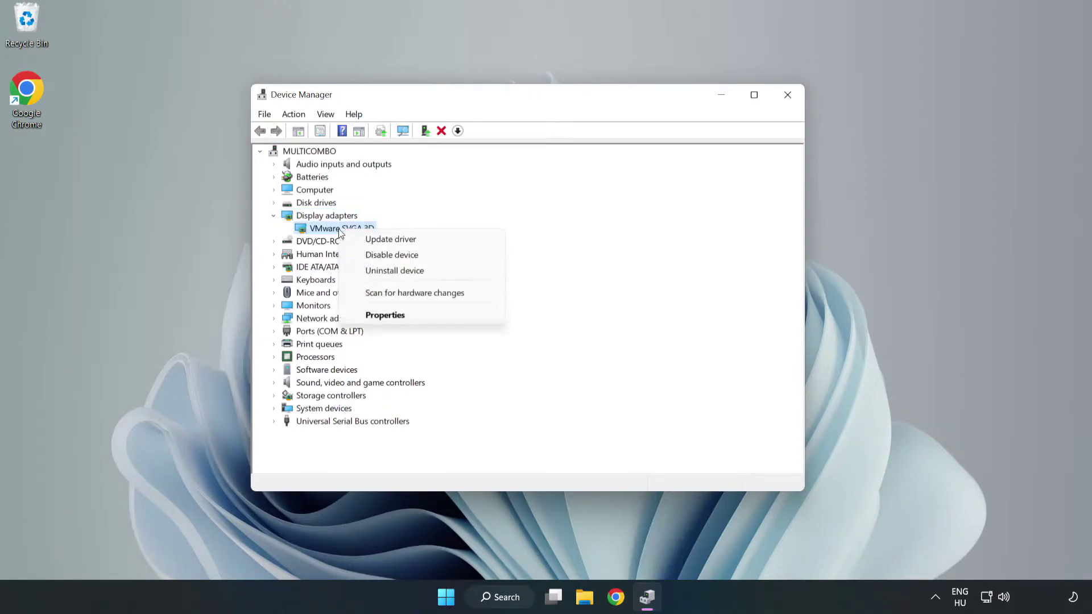
{"action": "left_click", "coordinate": [424, 242]}
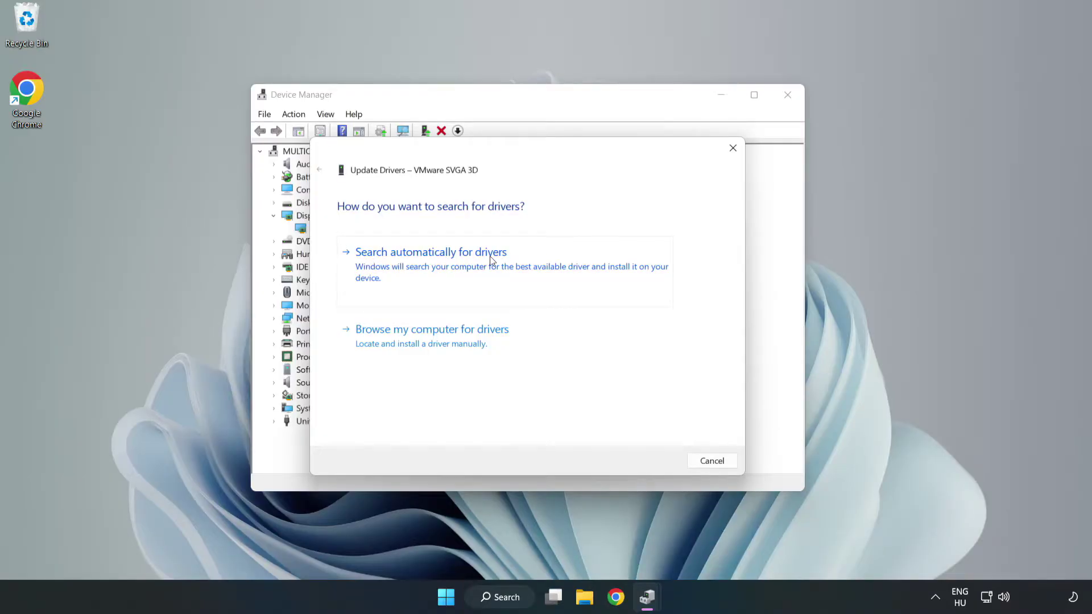
{"action": "left_click", "coordinate": [435, 266]}
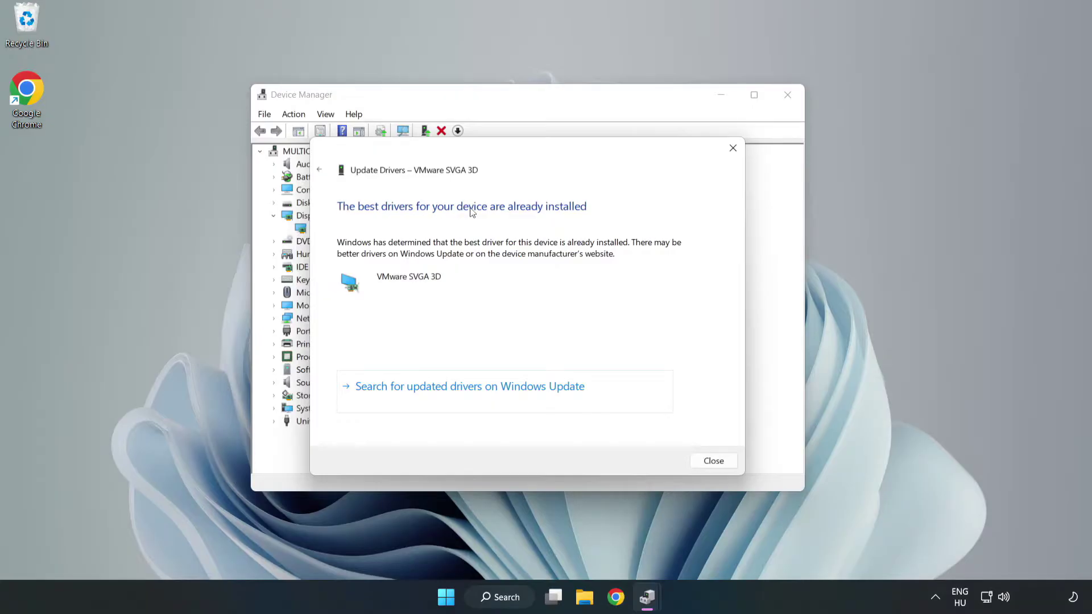
{"action": "left_click", "coordinate": [715, 463]}
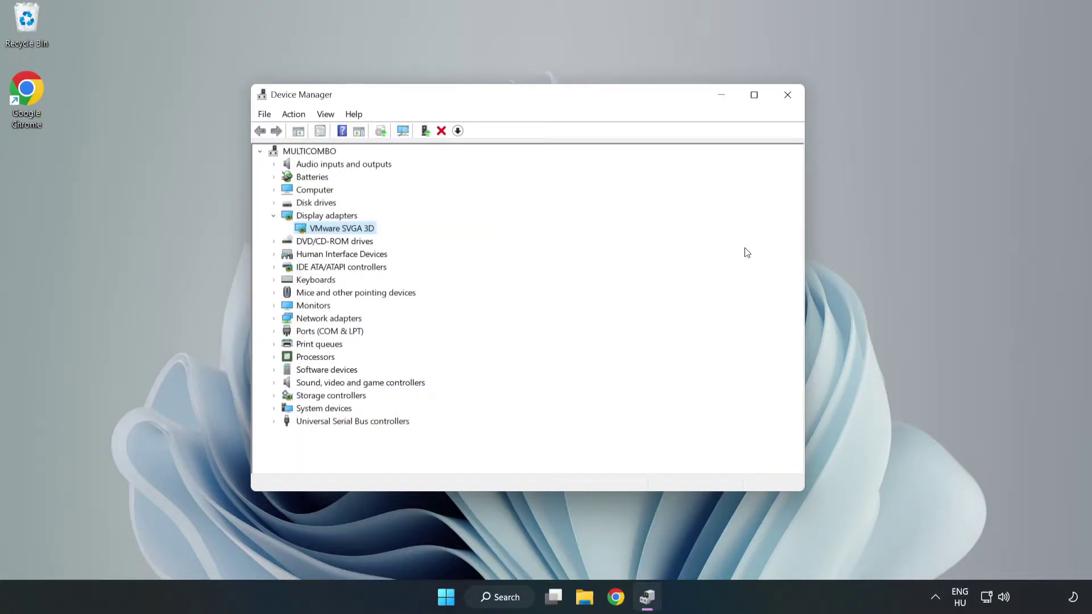
Close Device Manager and run Check for updates on the maximized Windows Update settings page.
{"action": "left_click", "coordinate": [788, 96]}
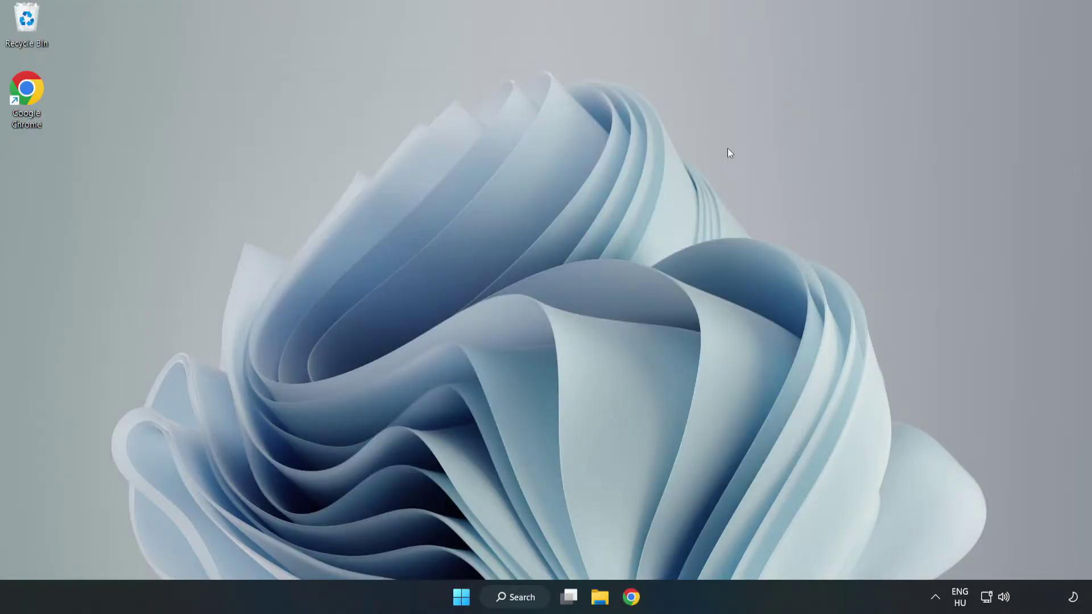
{"action": "left_click", "coordinate": [524, 602]}
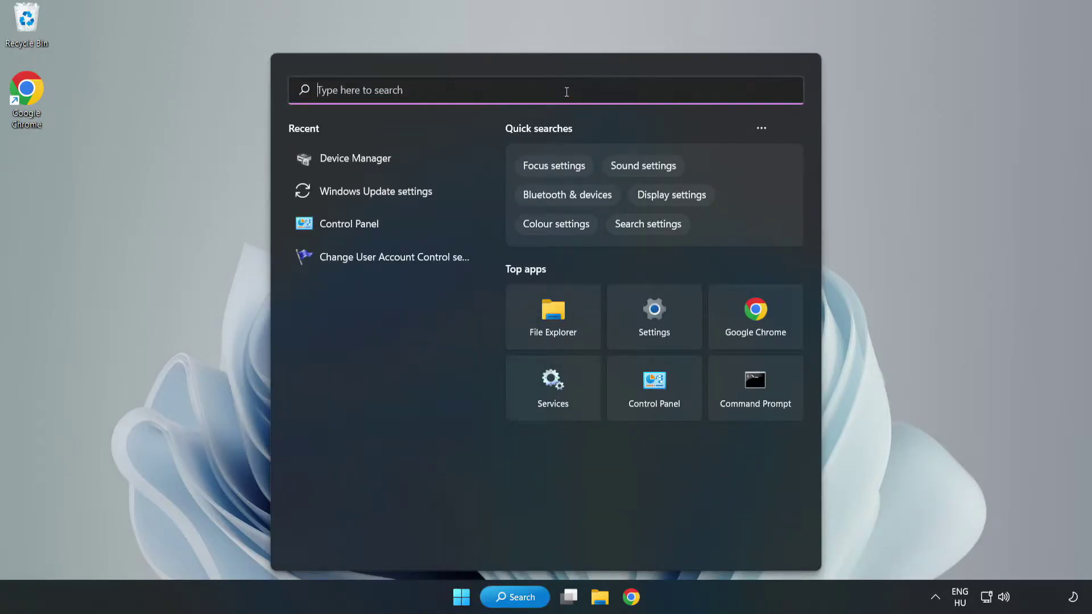
{"action": "type", "text": "upda"}
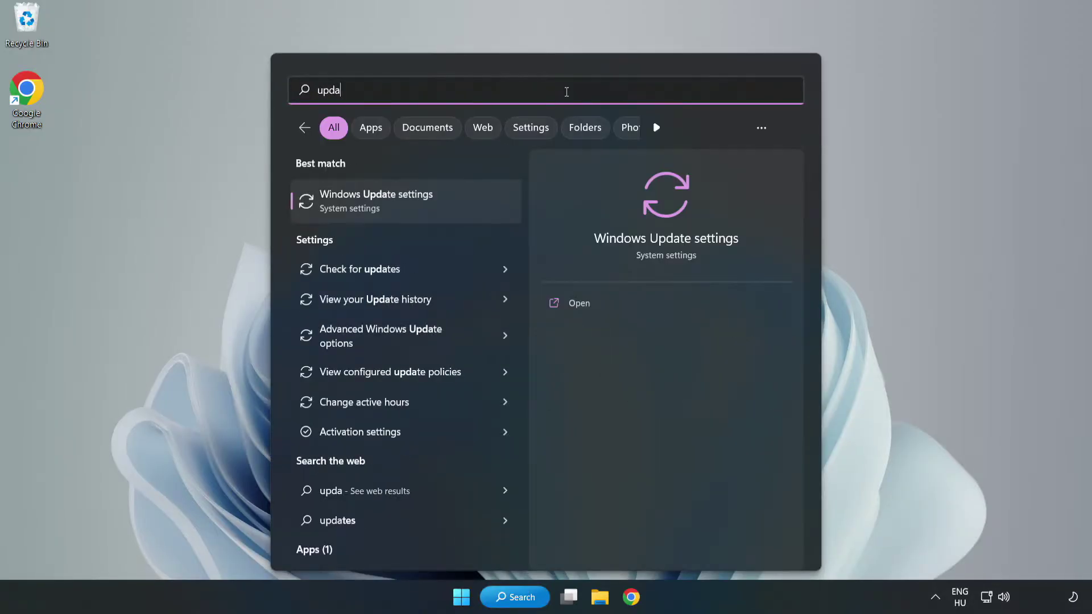
{"action": "type", "text": "tes"}
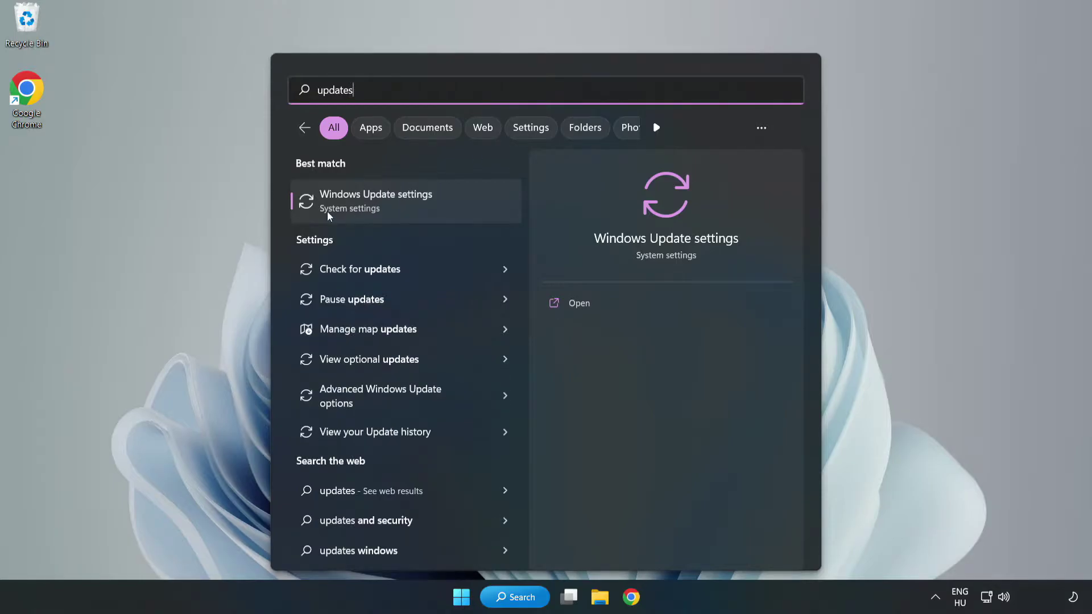
{"action": "left_click", "coordinate": [389, 205]}
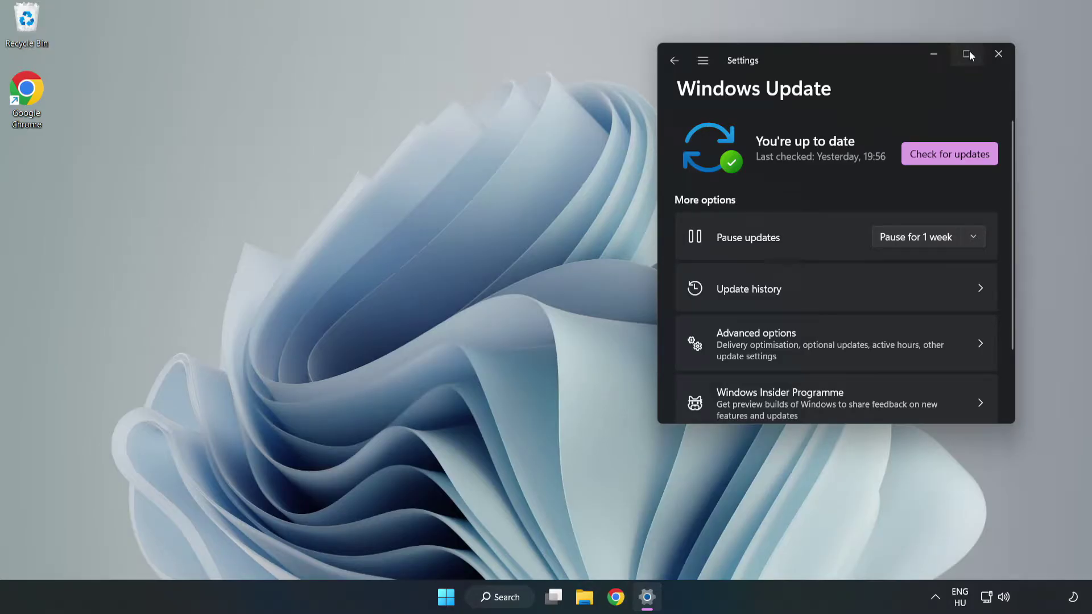
{"action": "left_click", "coordinate": [968, 54]}
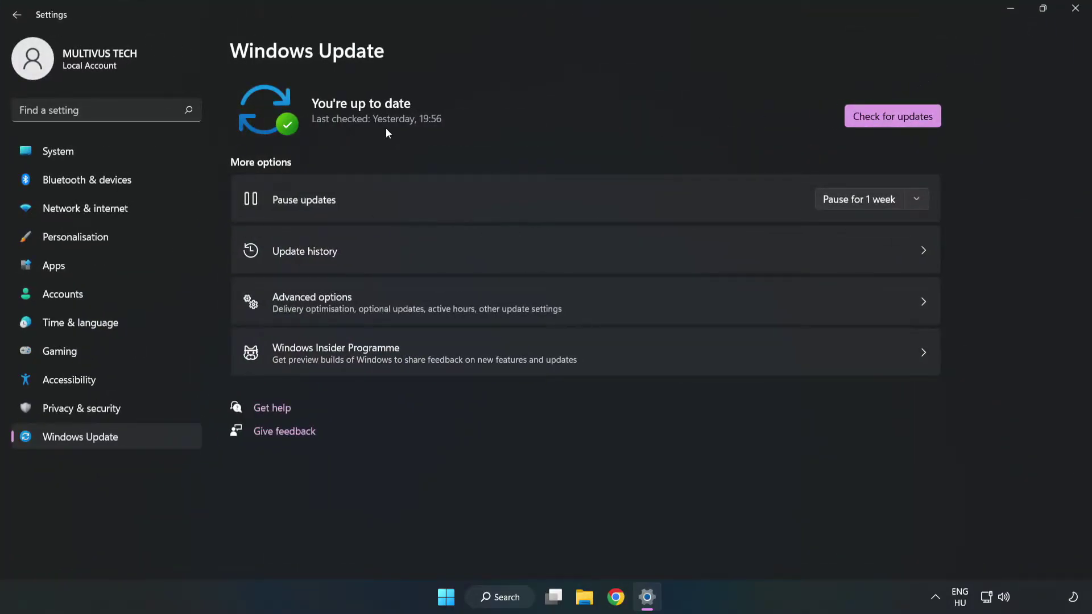
{"action": "left_click", "coordinate": [896, 118]}
Close Settings and open the Properties of the YOUR NOT WORKING APP shortcut.
{"action": "left_click", "coordinate": [1077, 12]}
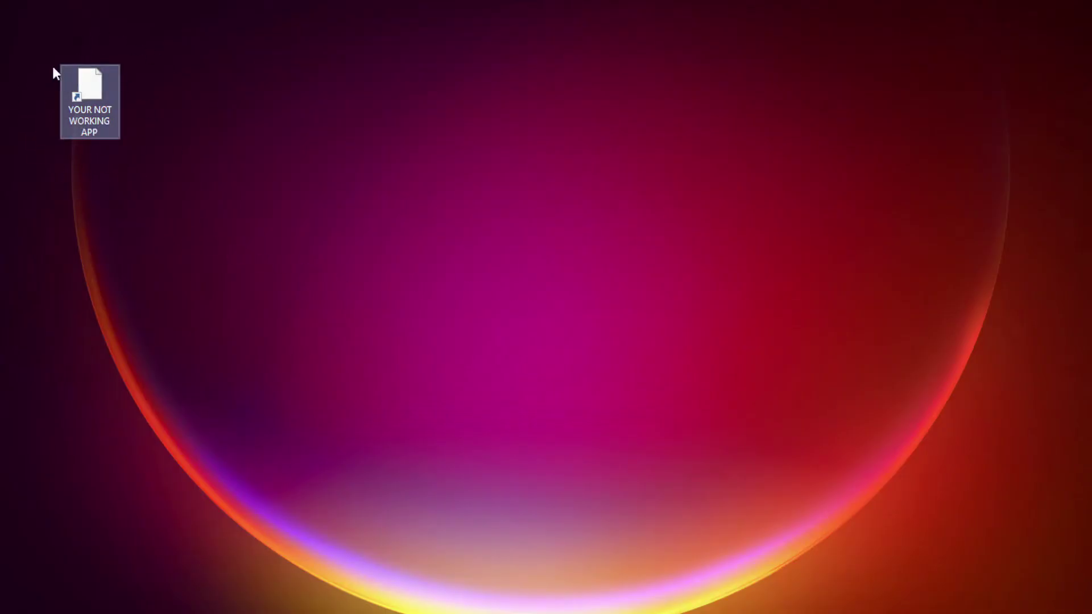
{"action": "right_click", "coordinate": [88, 79]}
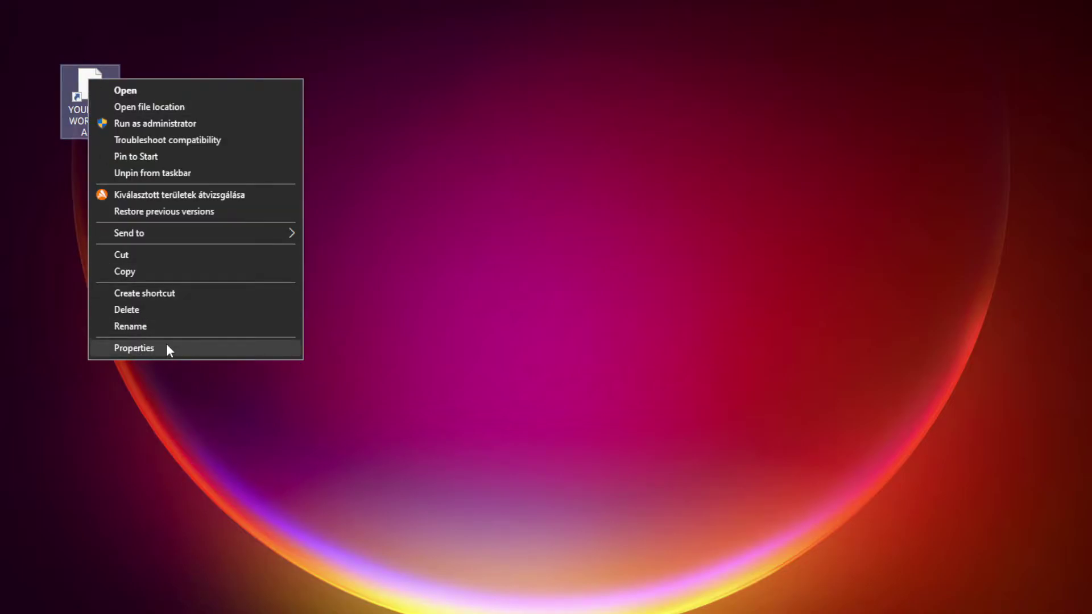
{"action": "left_click", "coordinate": [219, 349]}
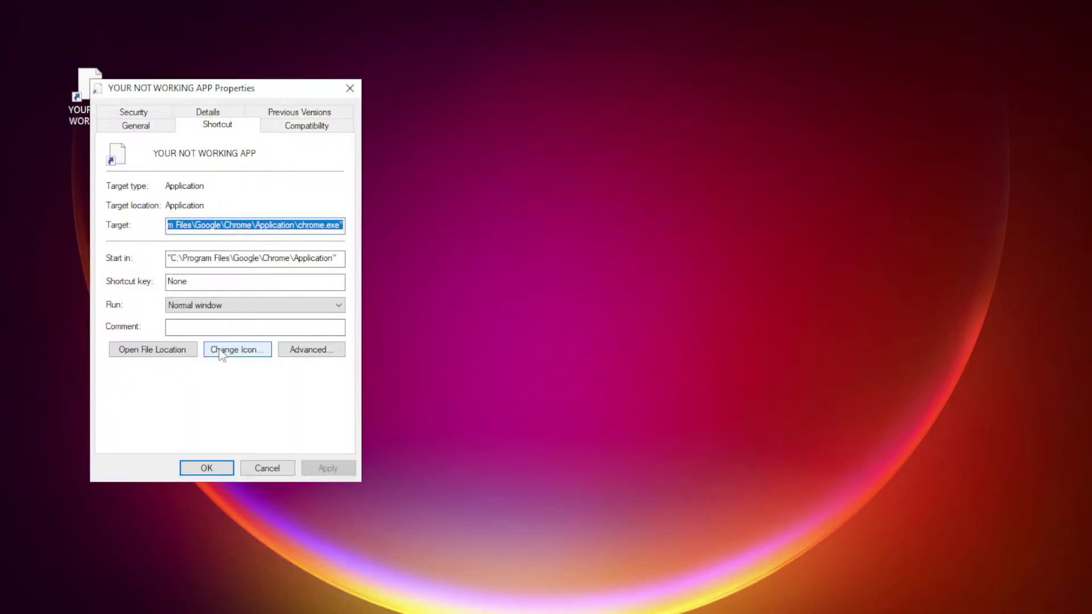
{"action": "mouse_move", "coordinate": [240, 90]}
{"action": "left_mouse_down"}
{"action": "mouse_move", "coordinate": [531, 70]}
{"action": "mouse_move", "coordinate": [550, 120]}
{"action": "left_mouse_up"}
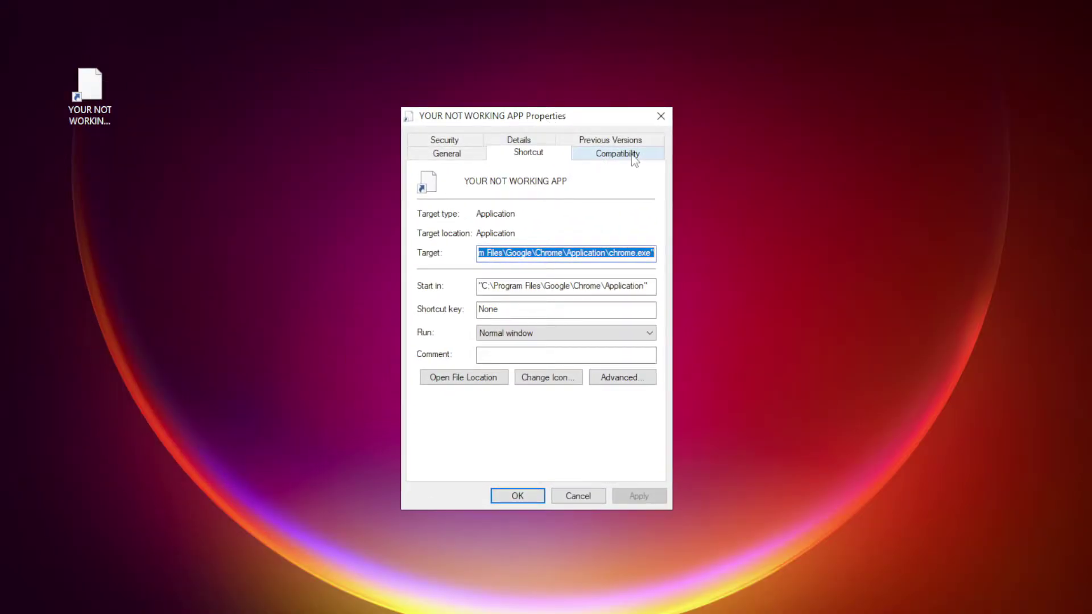
Set Windows 8 compatibility mode, disable fullscreen optimizations, run as administrator, and save.
{"action": "left_click", "coordinate": [640, 160]}
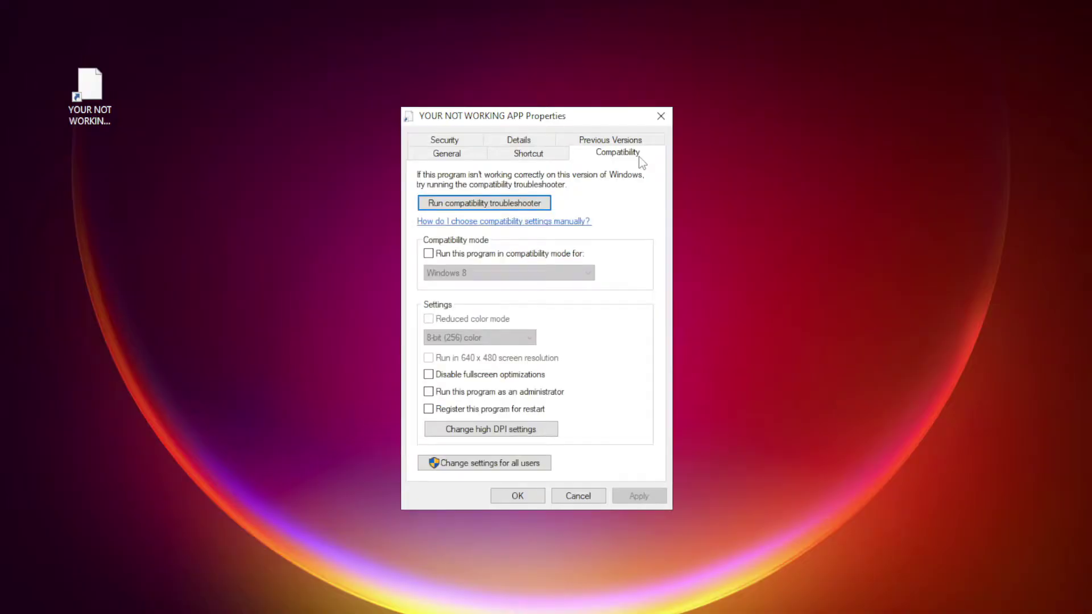
{"action": "left_click", "coordinate": [444, 254]}
{"action": "left_click", "coordinate": [481, 273]}
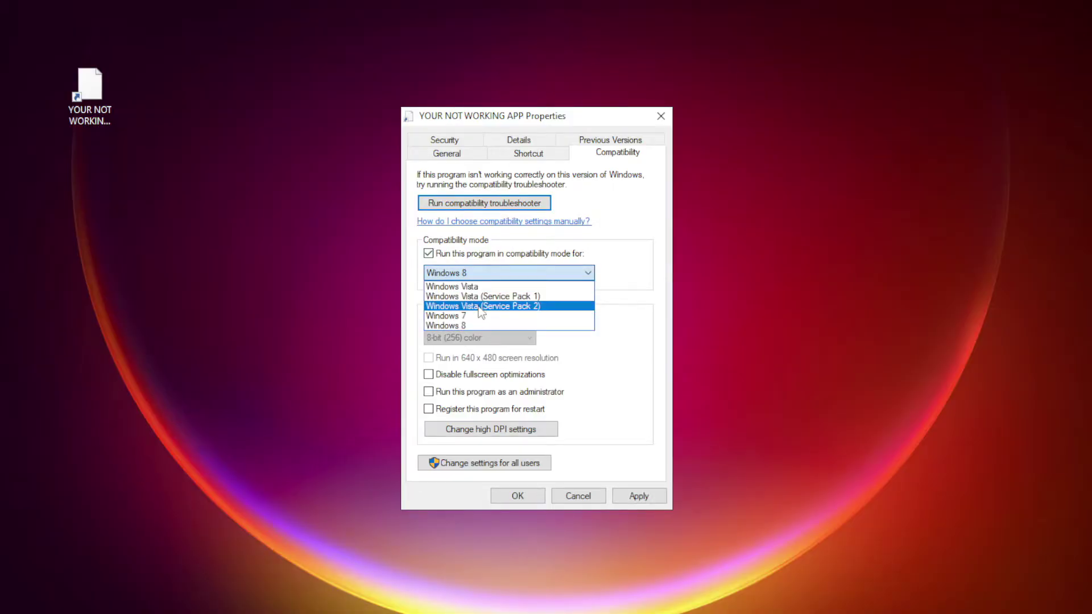
{"action": "left_click", "coordinate": [478, 325]}
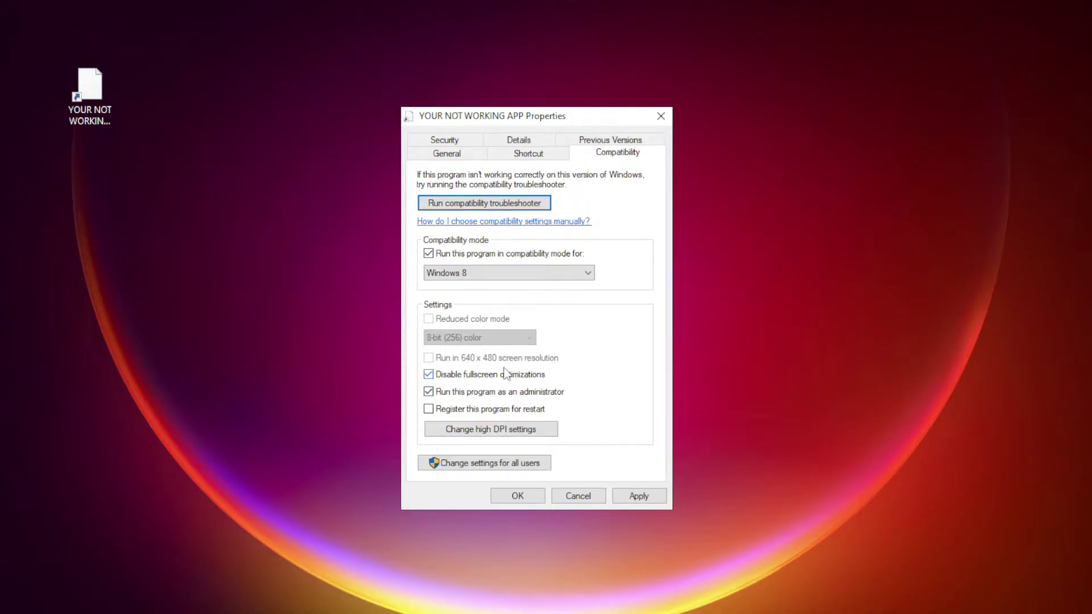
{"action": "left_click", "coordinate": [648, 500]}
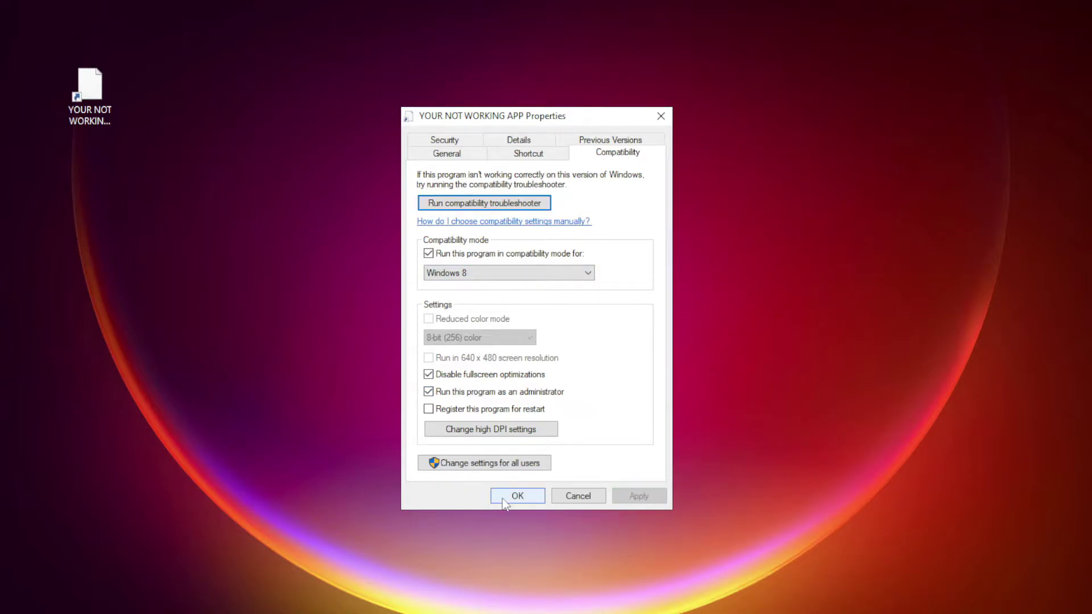
{"action": "left_click", "coordinate": [520, 497]}
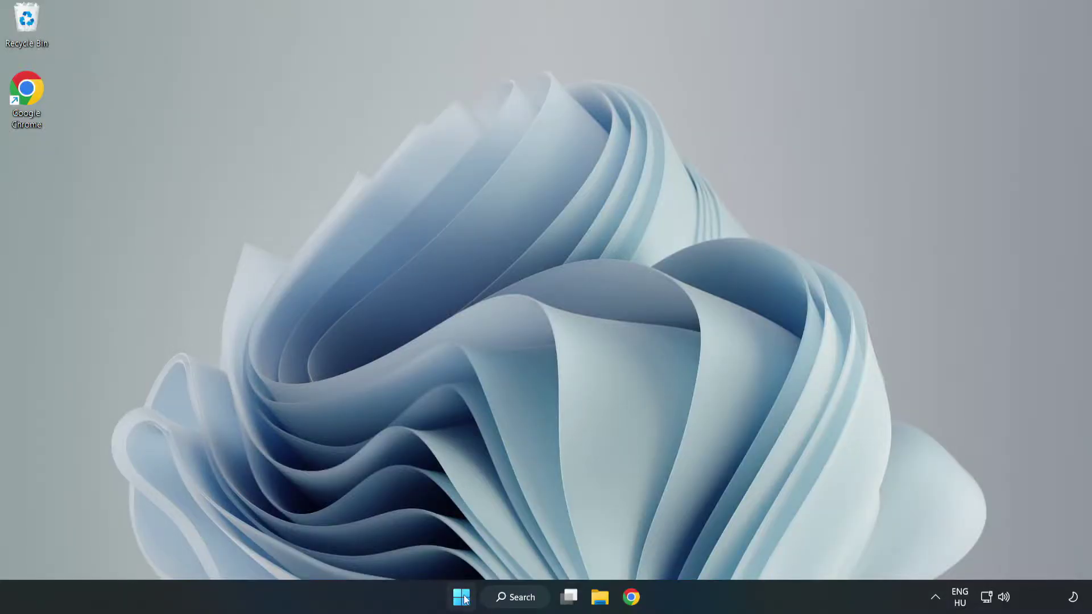
Open Task Manager from the Start context menu and show its Startup apps.
{"action": "right_click", "coordinate": [462, 598]}
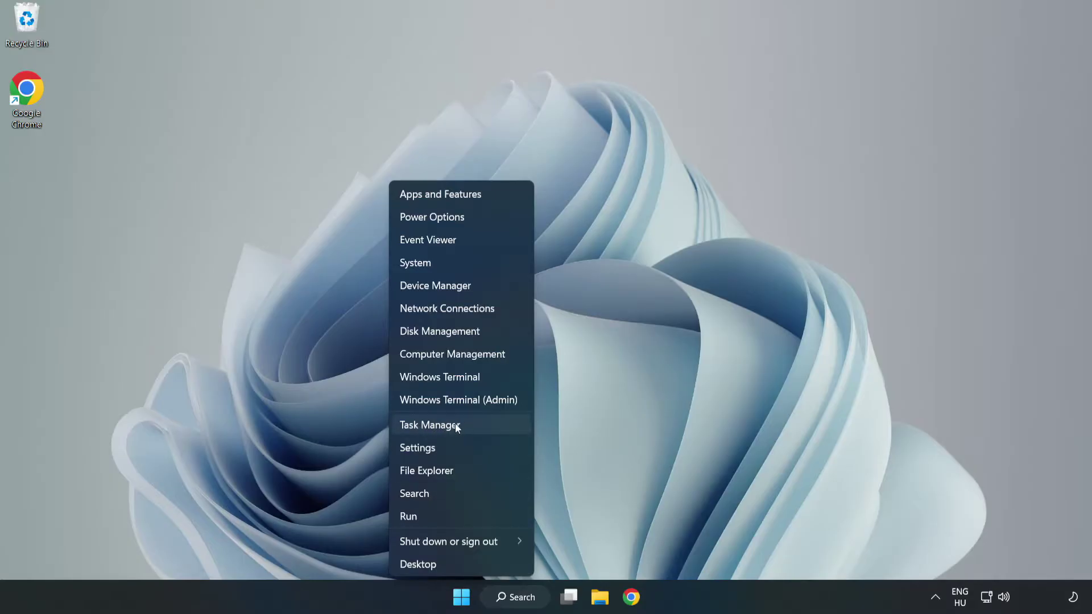
{"action": "left_click", "coordinate": [460, 425]}
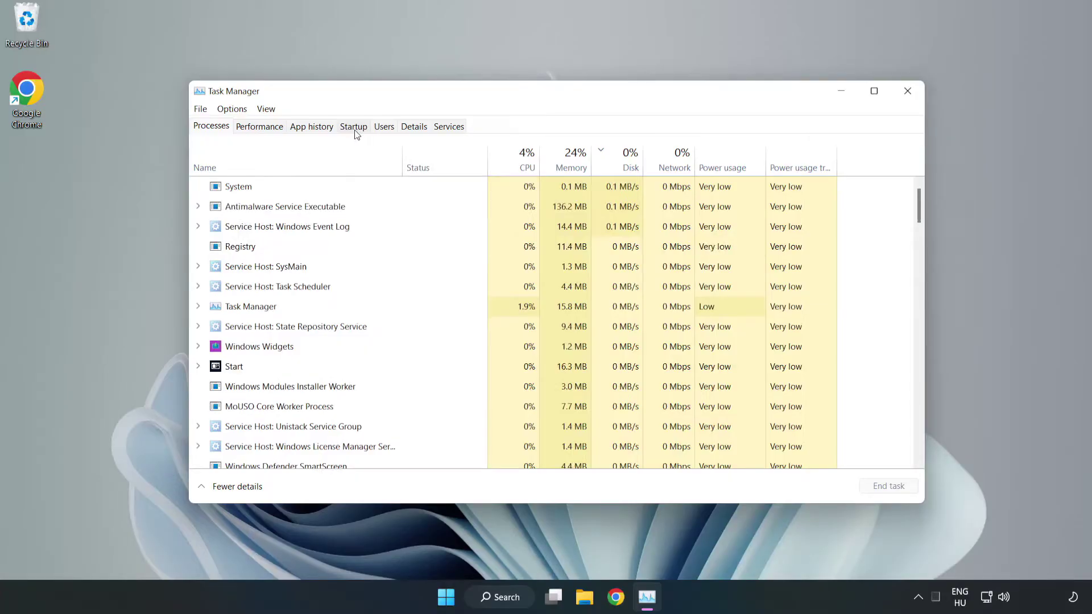
{"action": "left_click", "coordinate": [355, 130]}
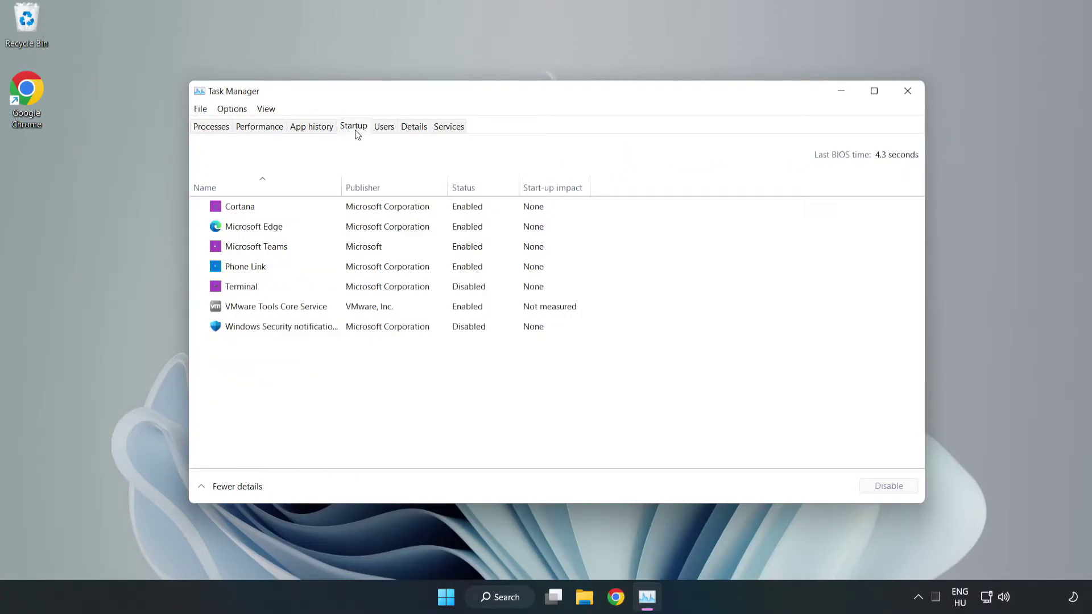
Disable Cortana, Microsoft Edge, Microsoft Teams and Phone Link at startup, then close Task Manager.
{"action": "left_click", "coordinate": [379, 212]}
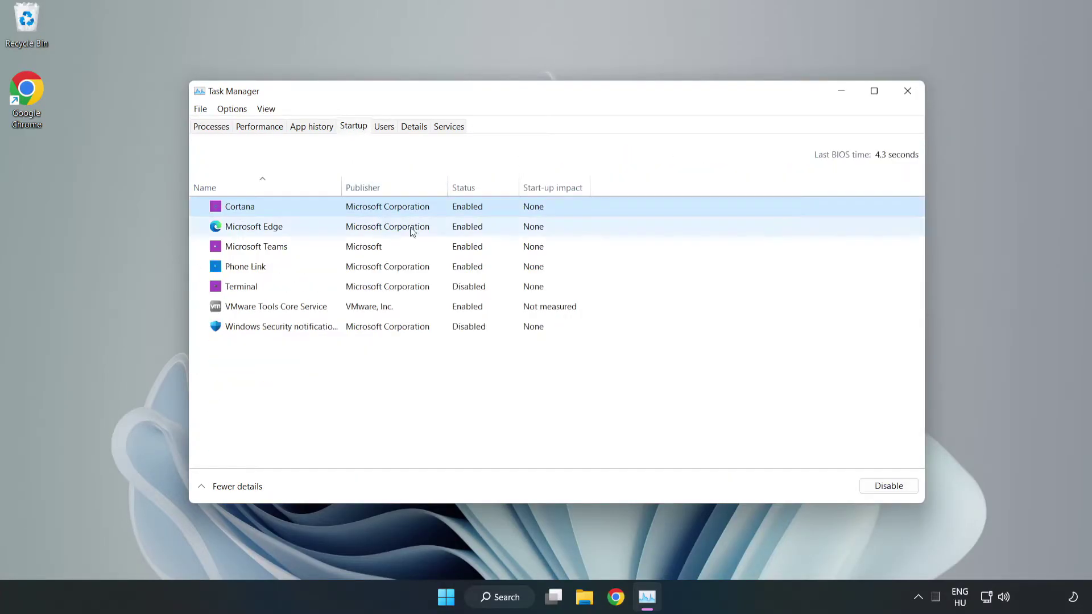
{"action": "left_click", "coordinate": [866, 482]}
{"action": "left_click", "coordinate": [480, 230]}
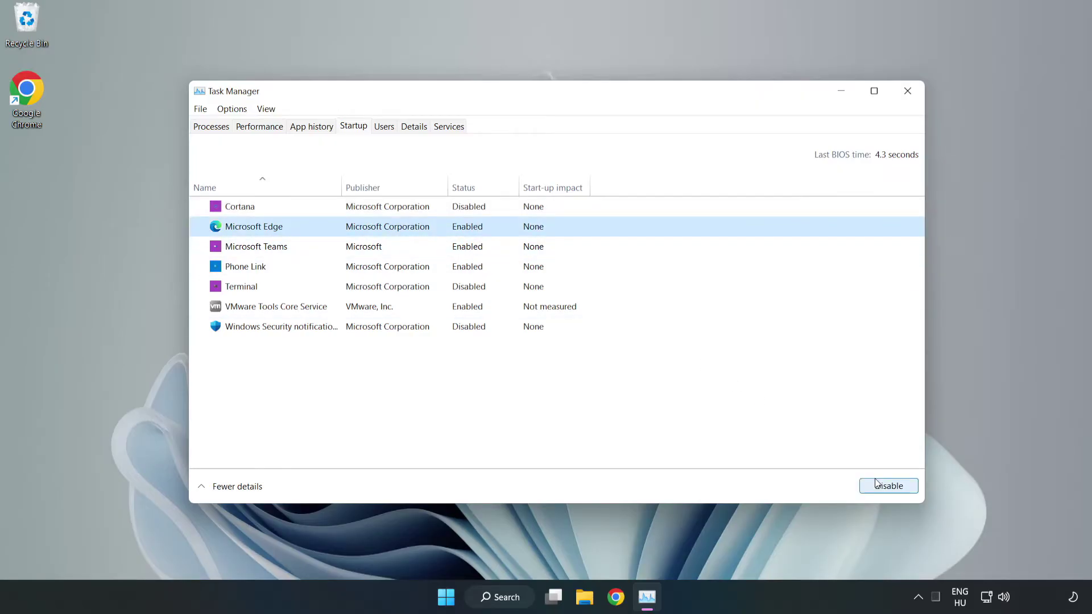
{"action": "left_click", "coordinate": [876, 484]}
{"action": "left_click", "coordinate": [374, 250]}
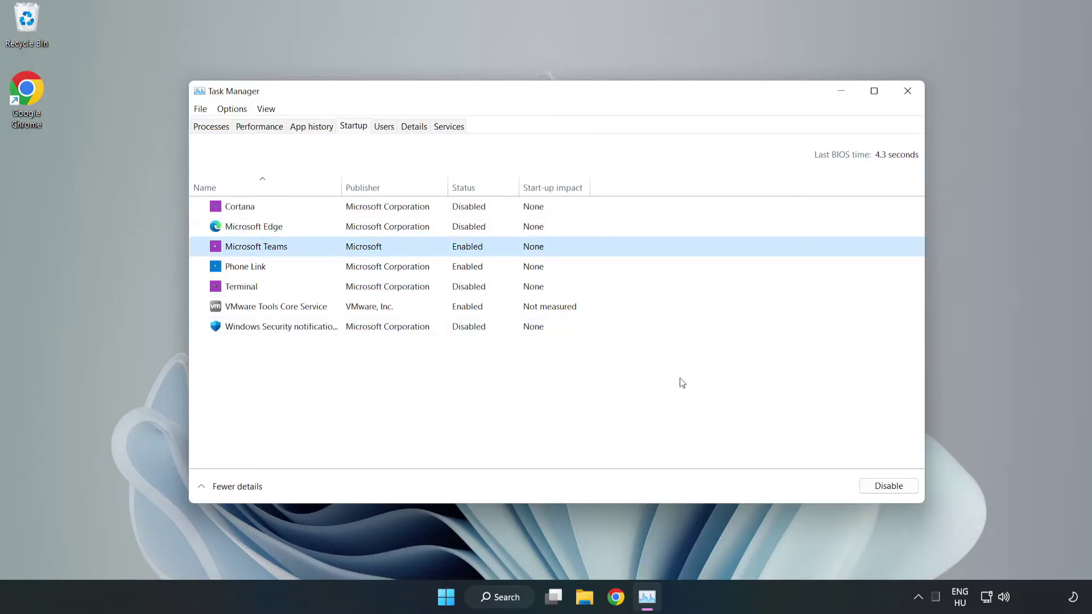
{"action": "left_click", "coordinate": [885, 488]}
{"action": "left_click", "coordinate": [366, 268]}
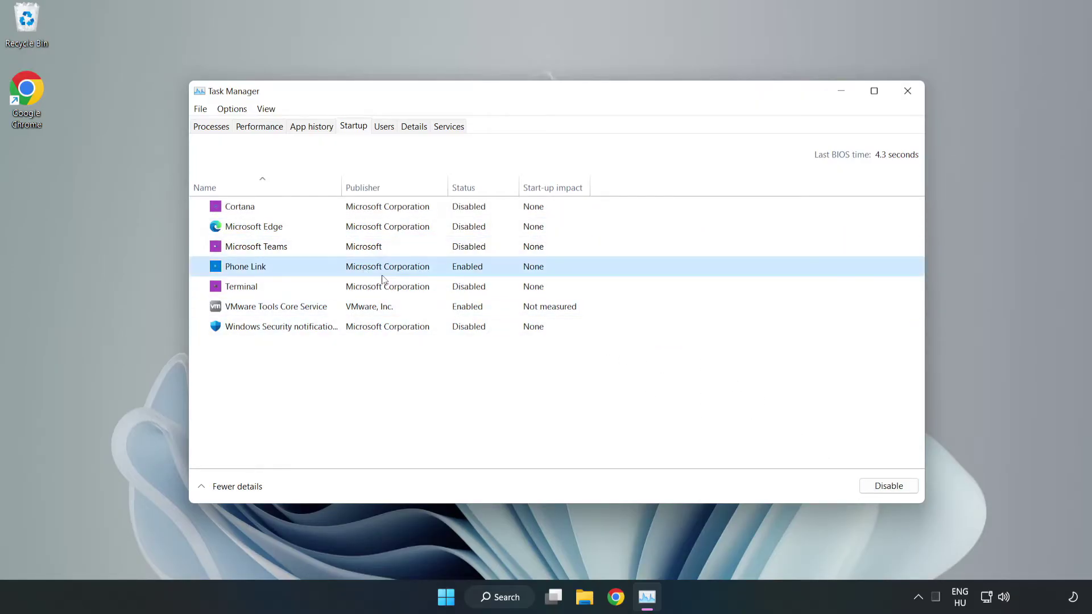
{"action": "left_click", "coordinate": [895, 492]}
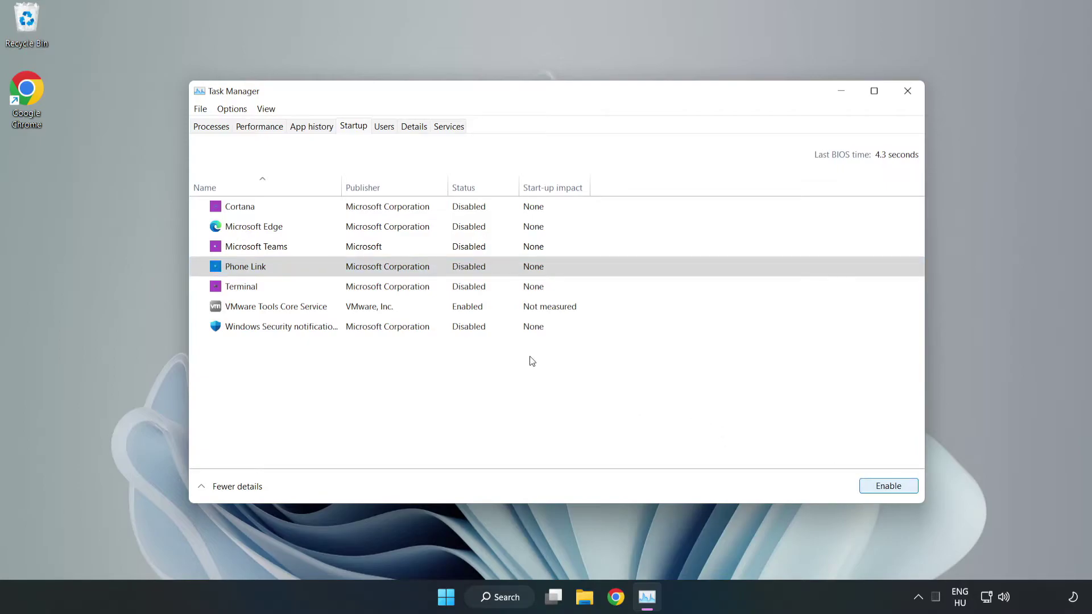
{"action": "left_click", "coordinate": [908, 94]}
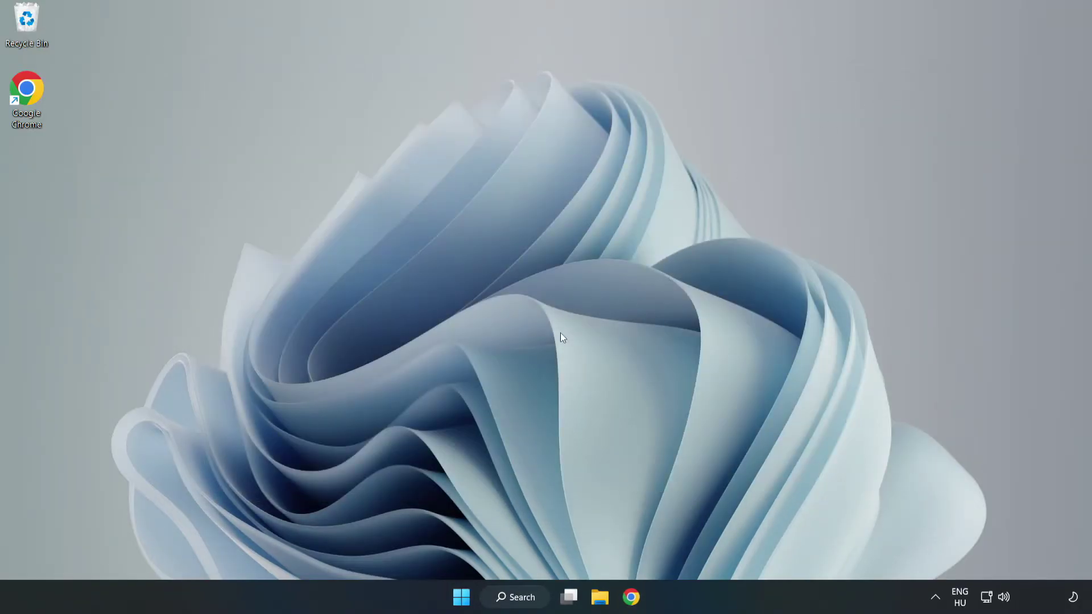
{"action": "mouse_move", "coordinate": [630, 596]}
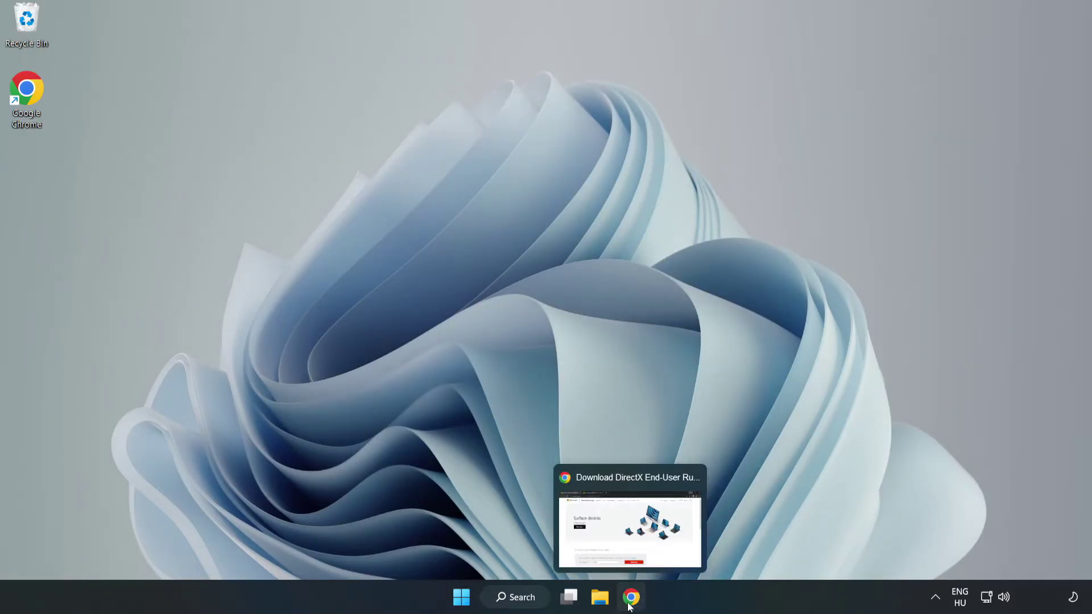
Back in Chrome, download dxwebsetup.exe from the DirectX End-User Runtime page.
{"action": "left_click", "coordinate": [630, 604]}
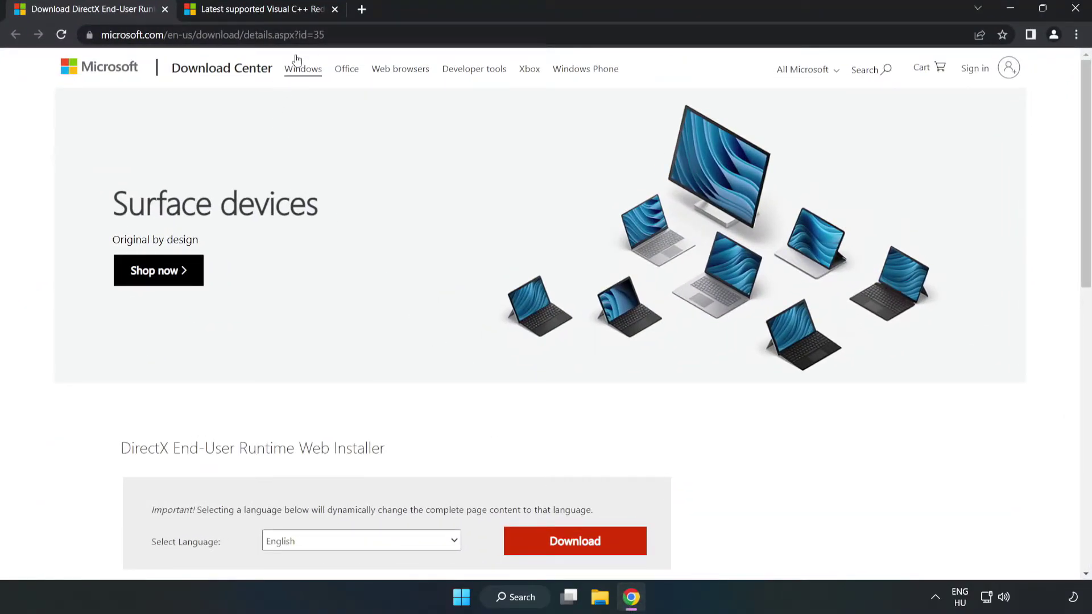
{"action": "left_click_drag", "start_coordinate": [327, 35], "coordinate": [19, 31]}
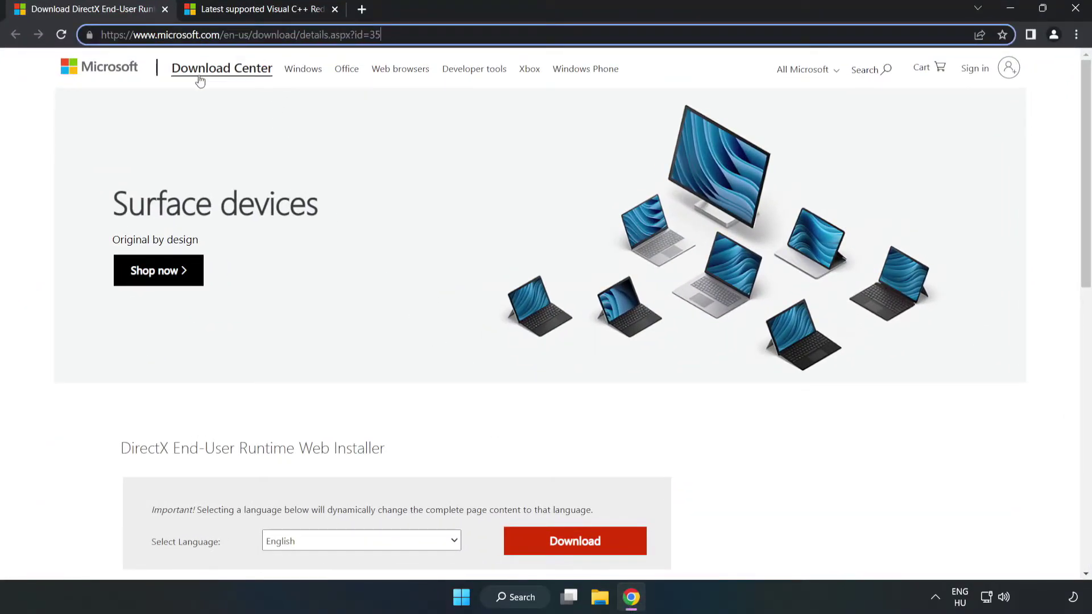
{"action": "left_click", "coordinate": [45, 130]}
{"action": "scroll", "coordinate": [43, 125], "scroll_direction": "down", "scroll_amount": 3}
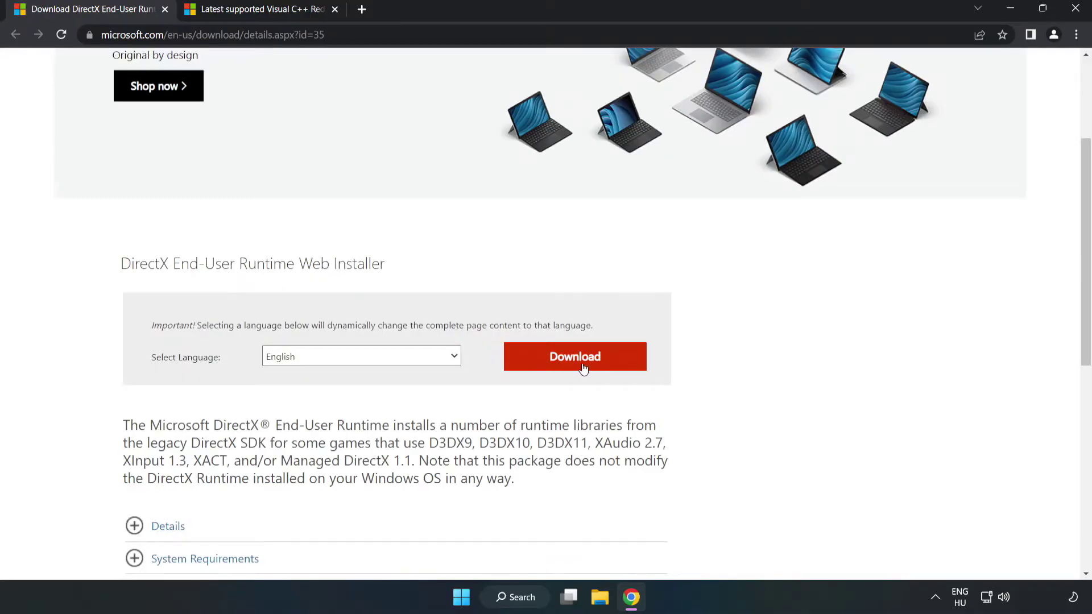
{"action": "left_click", "coordinate": [580, 367]}
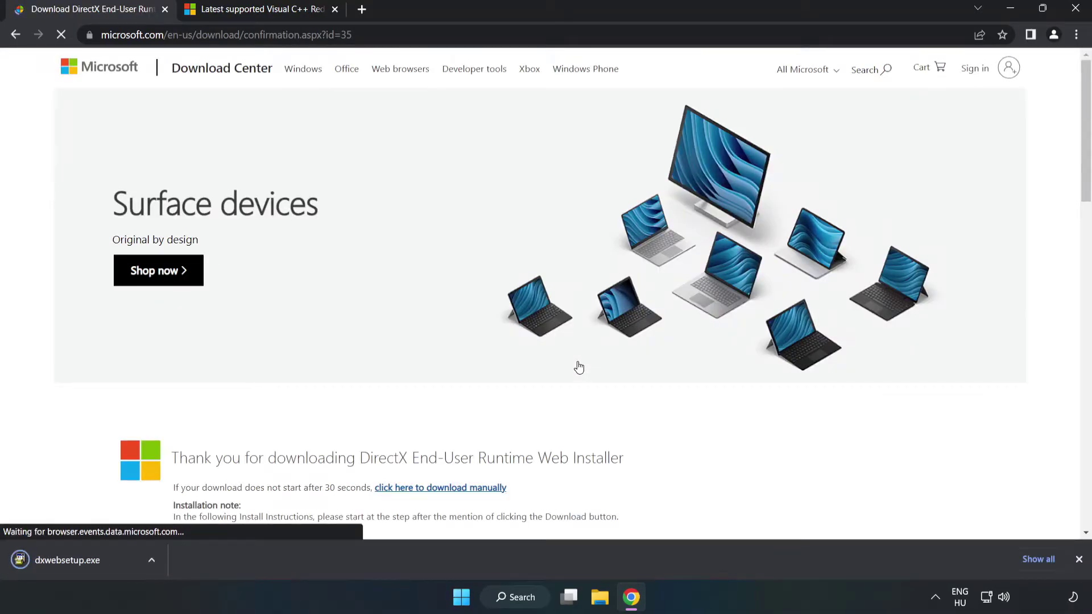
Run dxwebsetup.exe, accept the license and finish setup, which finds DirectX already current.
{"action": "left_click", "coordinate": [81, 561]}
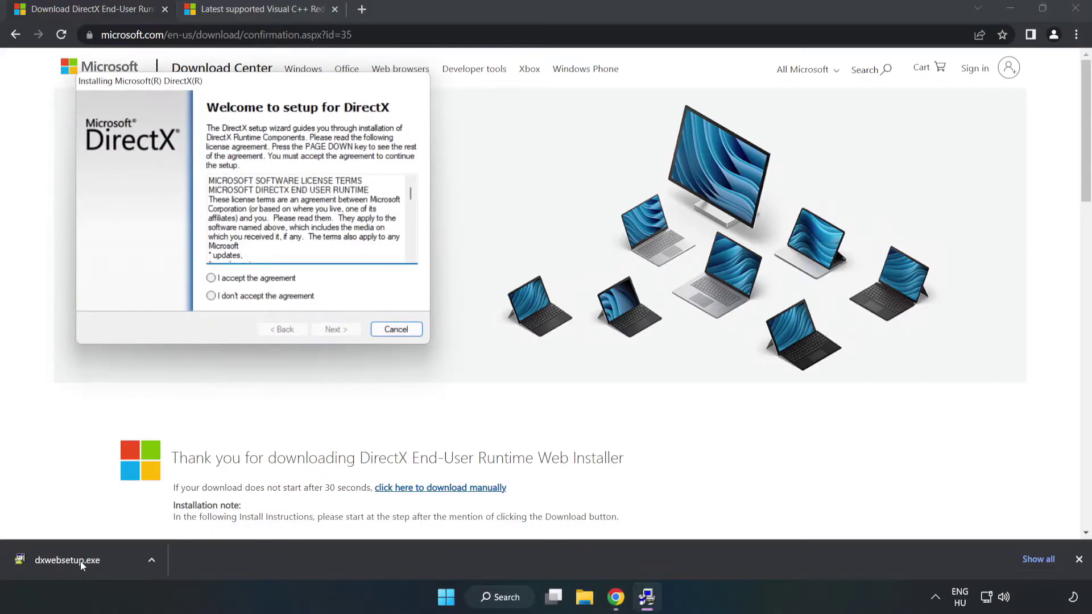
{"action": "left_click_drag", "start_coordinate": [249, 89], "coordinate": [533, 185]}
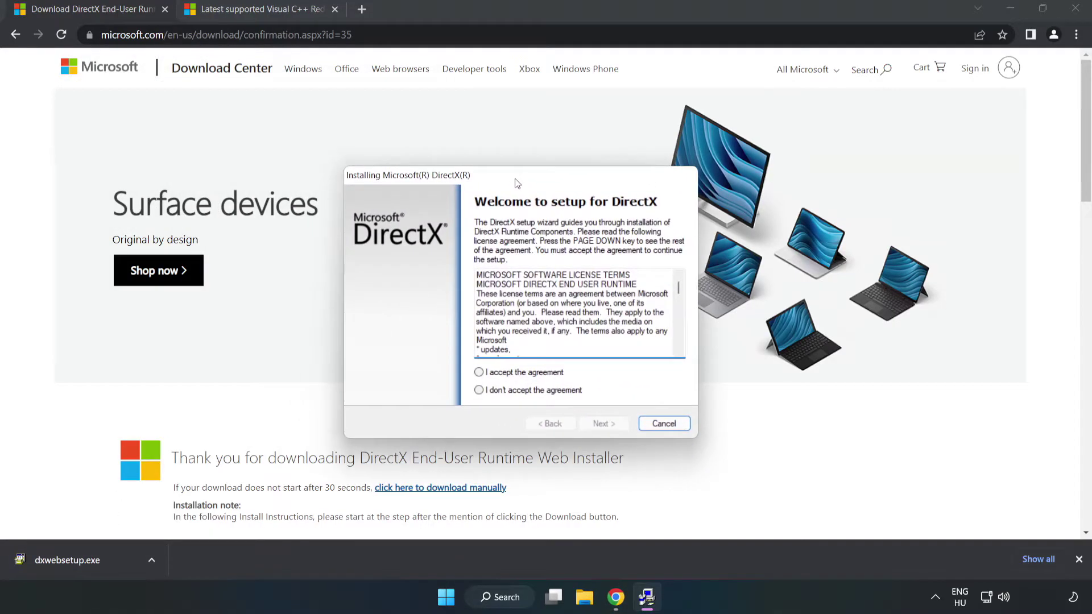
{"action": "left_click_drag", "start_coordinate": [694, 290], "coordinate": [686, 354]}
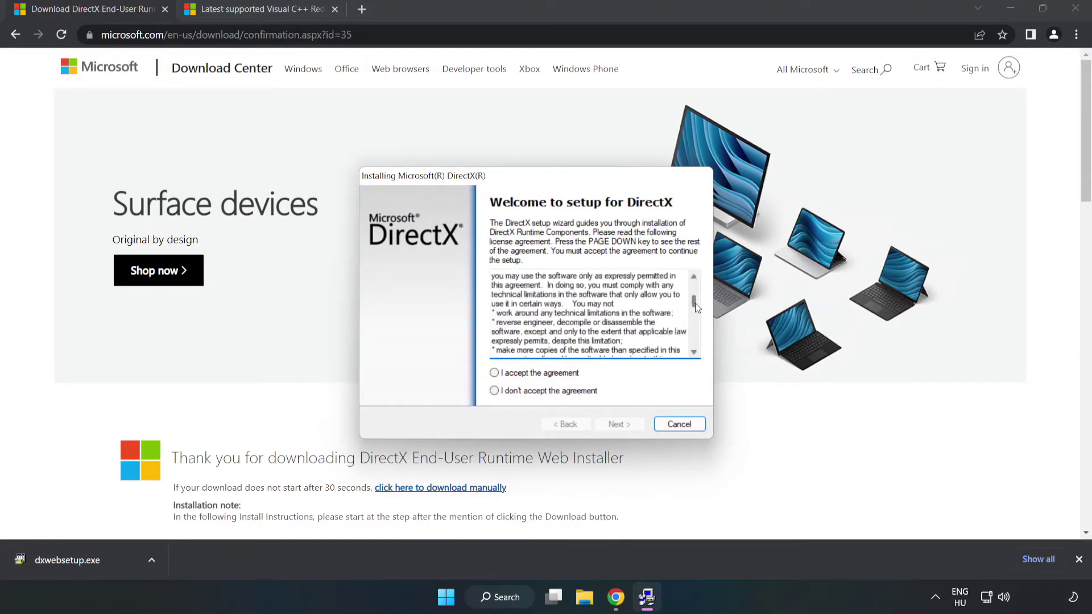
{"action": "left_click", "coordinate": [504, 375]}
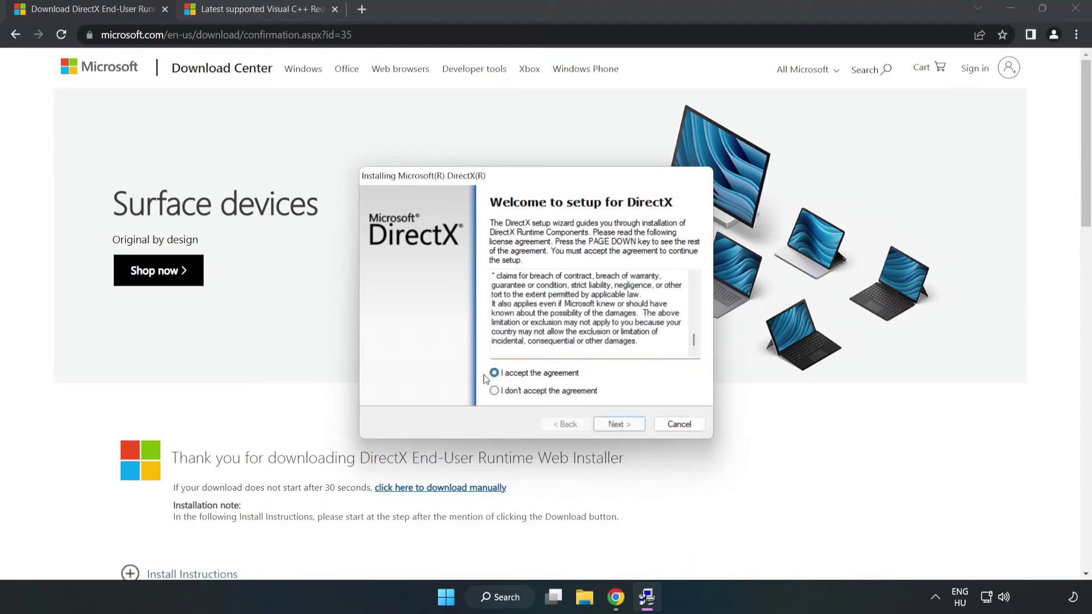
{"action": "left_click", "coordinate": [624, 428]}
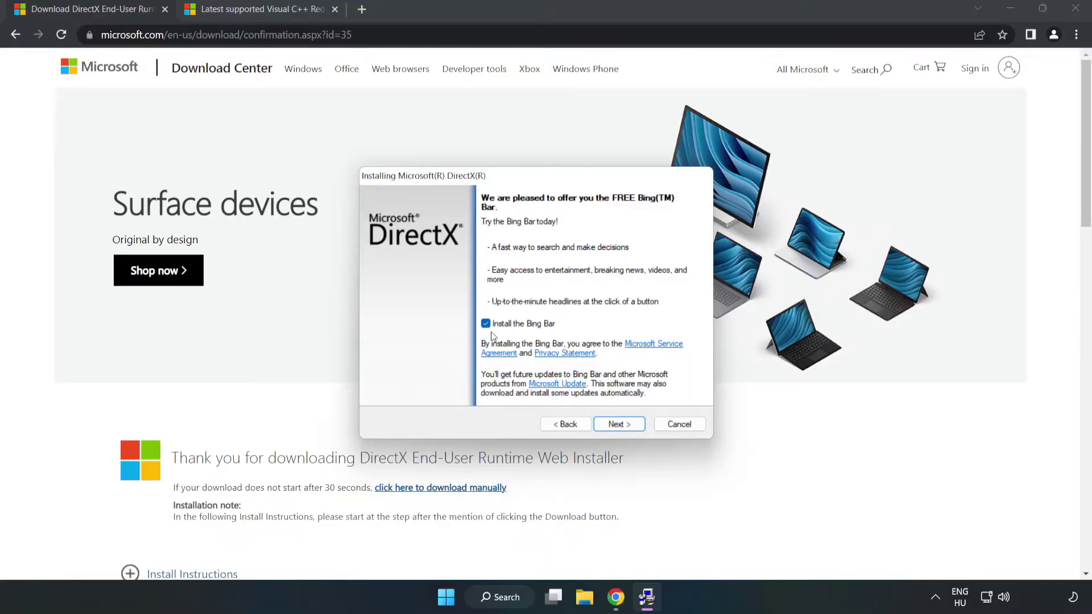
{"action": "left_click", "coordinate": [627, 424]}
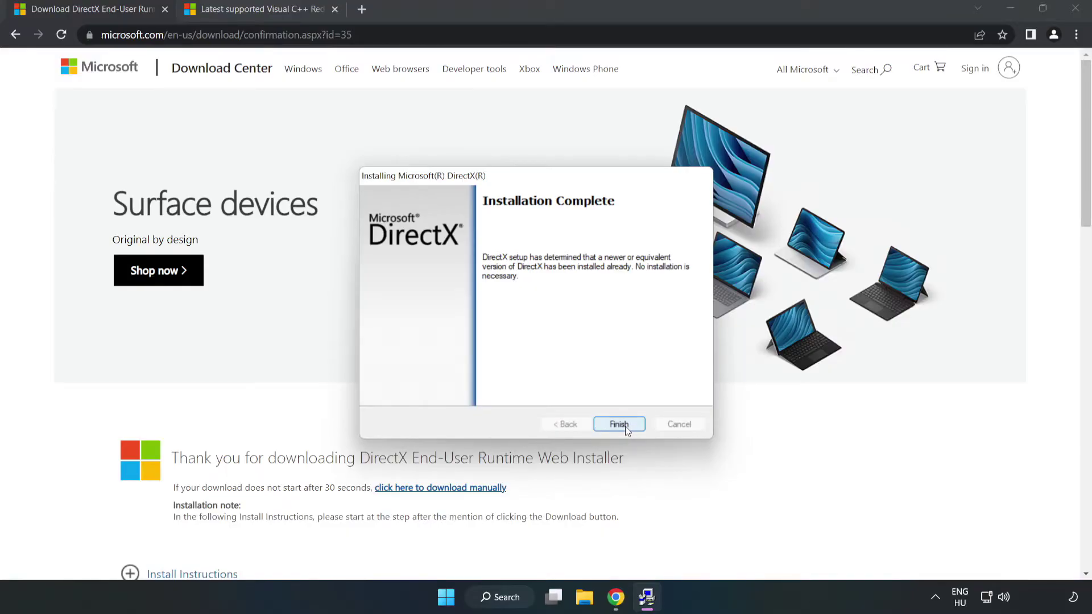
{"action": "left_click", "coordinate": [626, 426]}
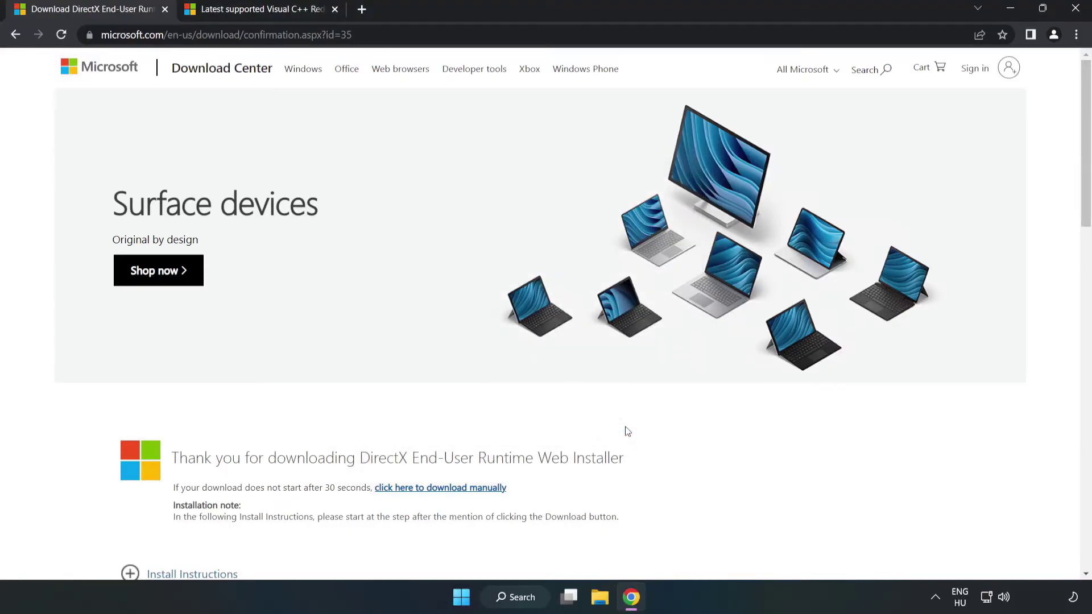
Close the DirectX tab and scroll the article to the Visual Studio 2015–2022 redistributables table.
{"action": "left_click", "coordinate": [165, 10]}
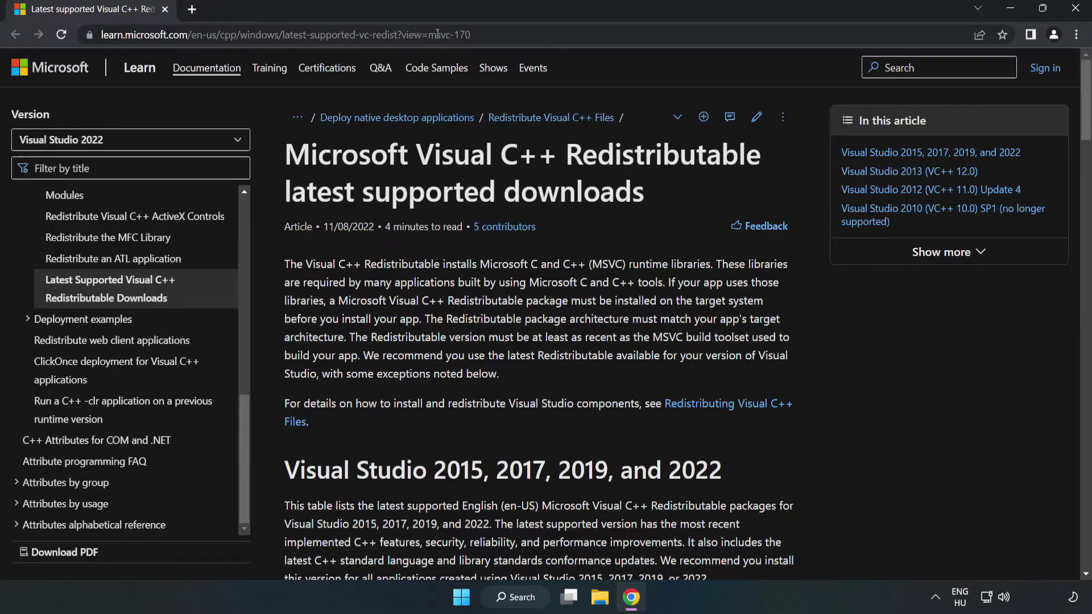
{"action": "left_click", "coordinate": [438, 33]}
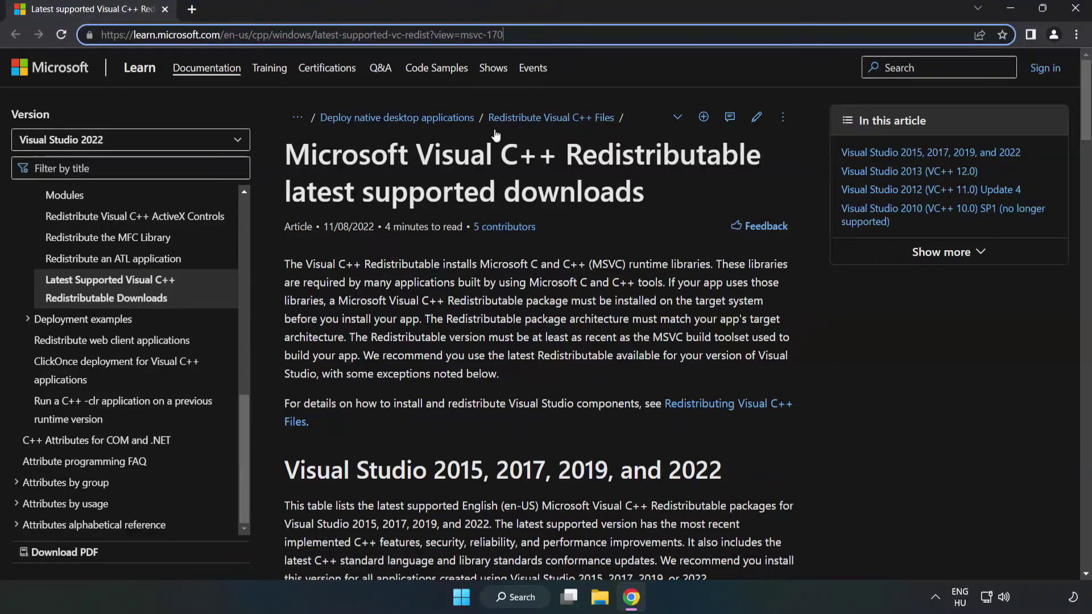
{"action": "left_click", "coordinate": [436, 205]}
{"action": "scroll", "coordinate": [436, 209], "scroll_direction": "down", "scroll_amount": 1}
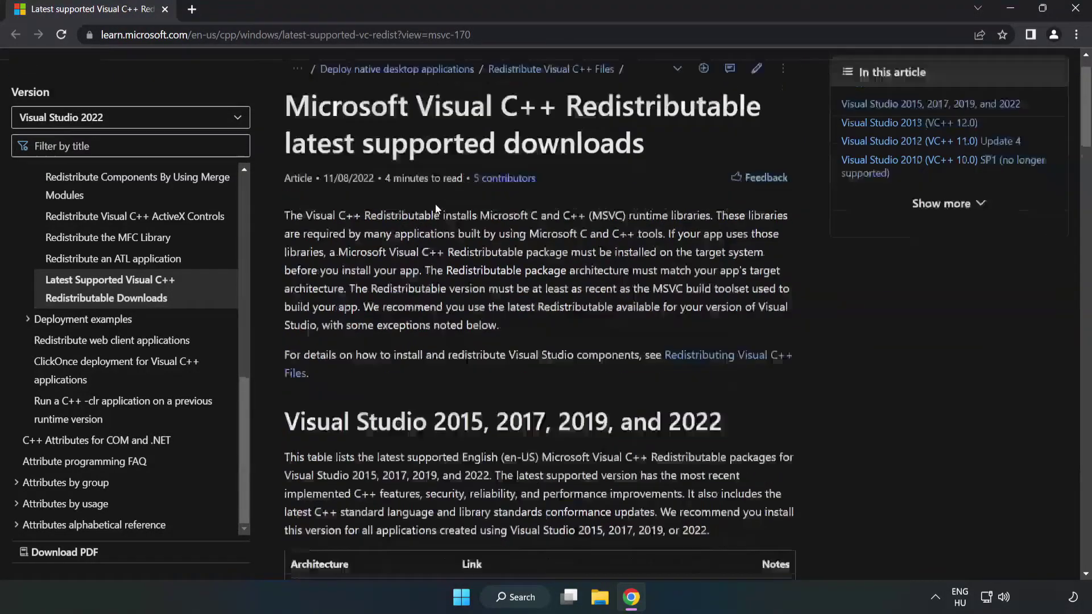
{"action": "scroll", "coordinate": [436, 209], "scroll_direction": "down", "scroll_amount": 5}
{"action": "scroll", "coordinate": [439, 210], "scroll_direction": "down", "scroll_amount": 1}
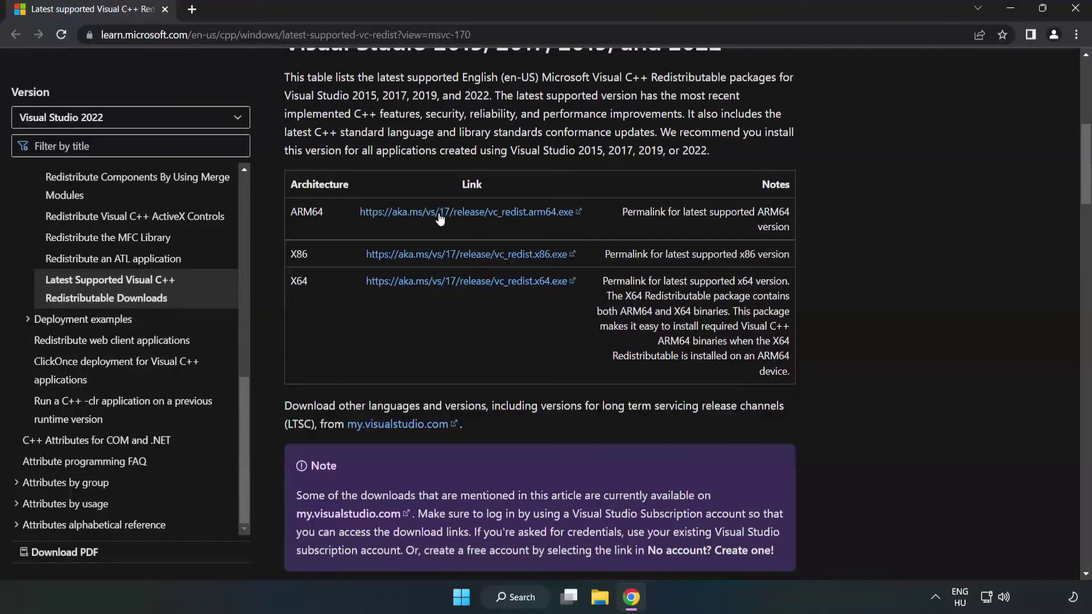
{"action": "scroll", "coordinate": [440, 218], "scroll_direction": "up", "scroll_amount": 1}
{"action": "left_click_drag", "start_coordinate": [283, 114], "coordinate": [723, 114]}
{"action": "left_click", "coordinate": [722, 114]}
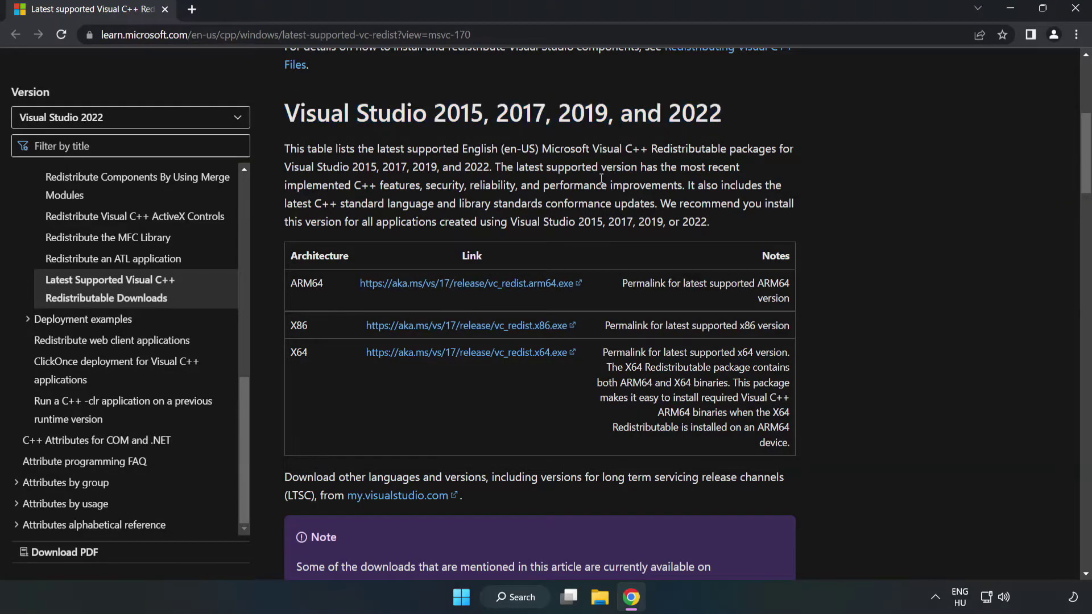
Download the ARM64, x86 and x64 vc_redist installers.
{"action": "left_click", "coordinate": [445, 284]}
{"action": "left_click", "coordinate": [444, 336]}
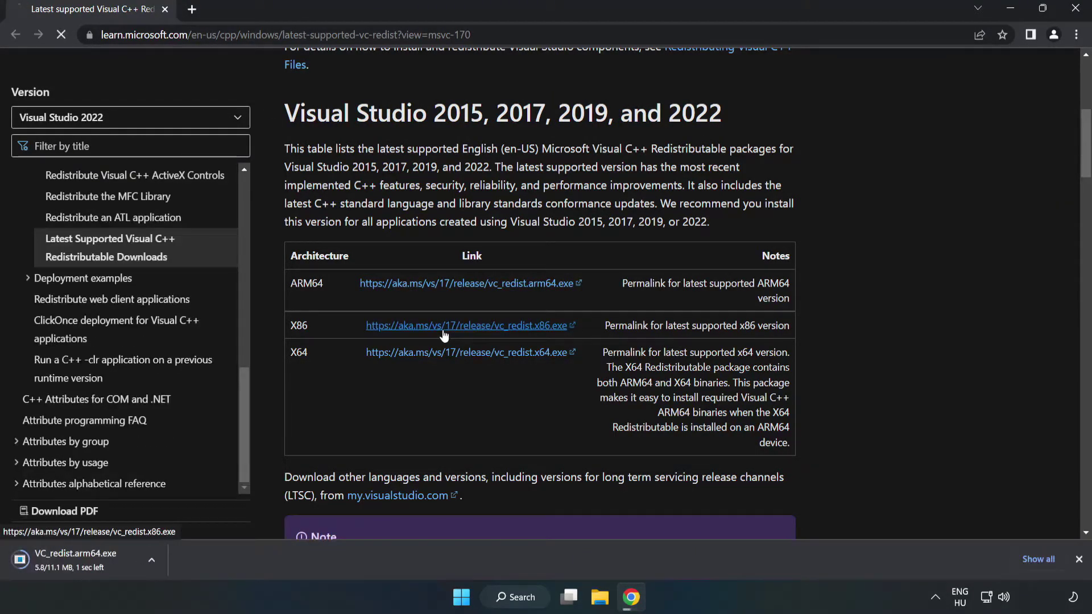
{"action": "left_click", "coordinate": [458, 354]}
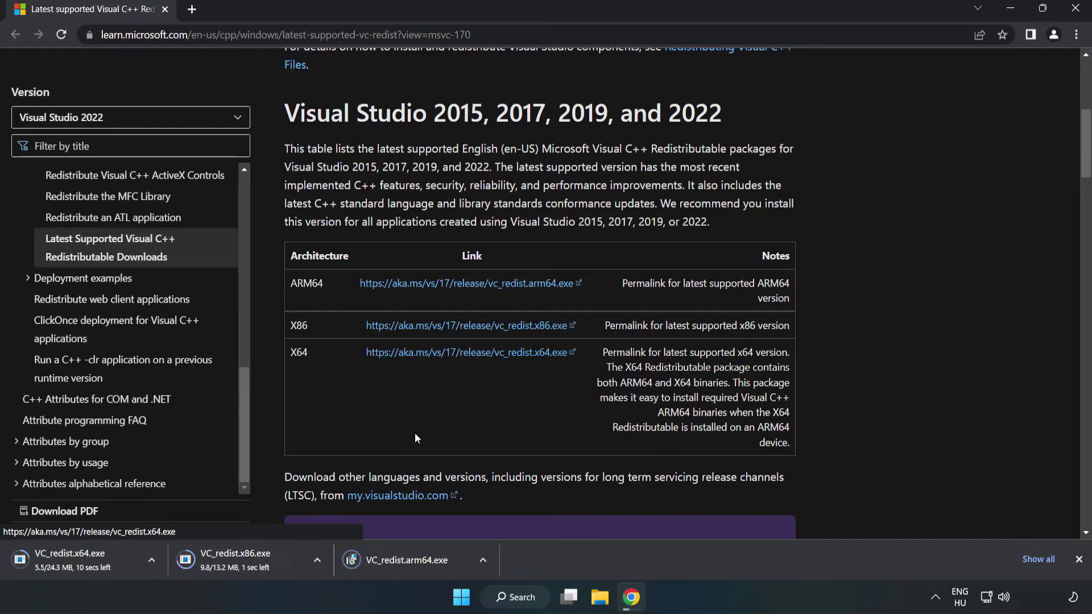
{"action": "left_click", "coordinate": [416, 561]}
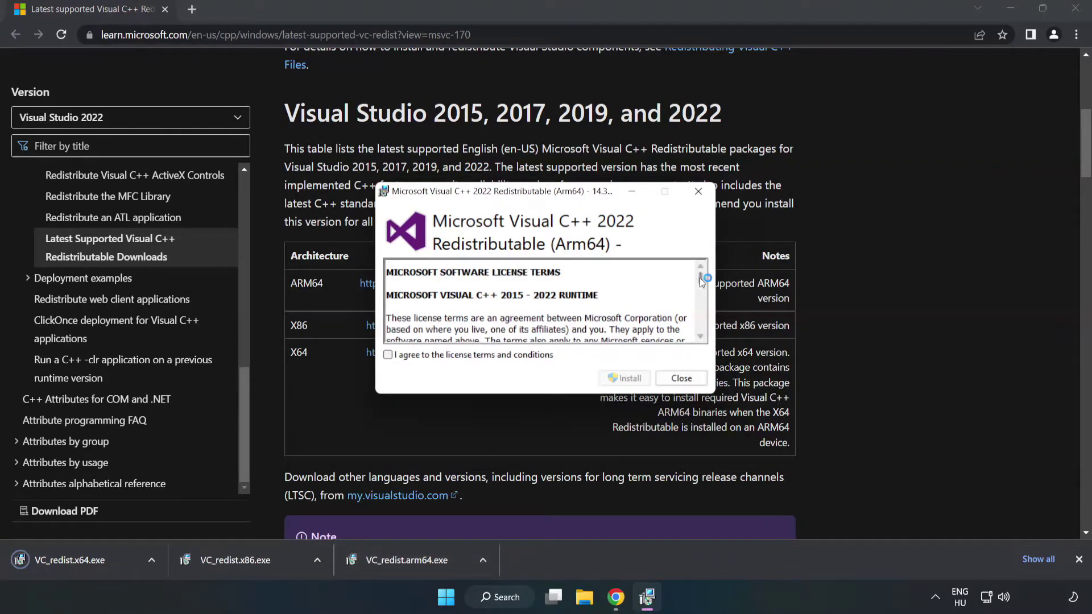
{"action": "left_click_drag", "start_coordinate": [701, 278], "coordinate": [703, 337]}
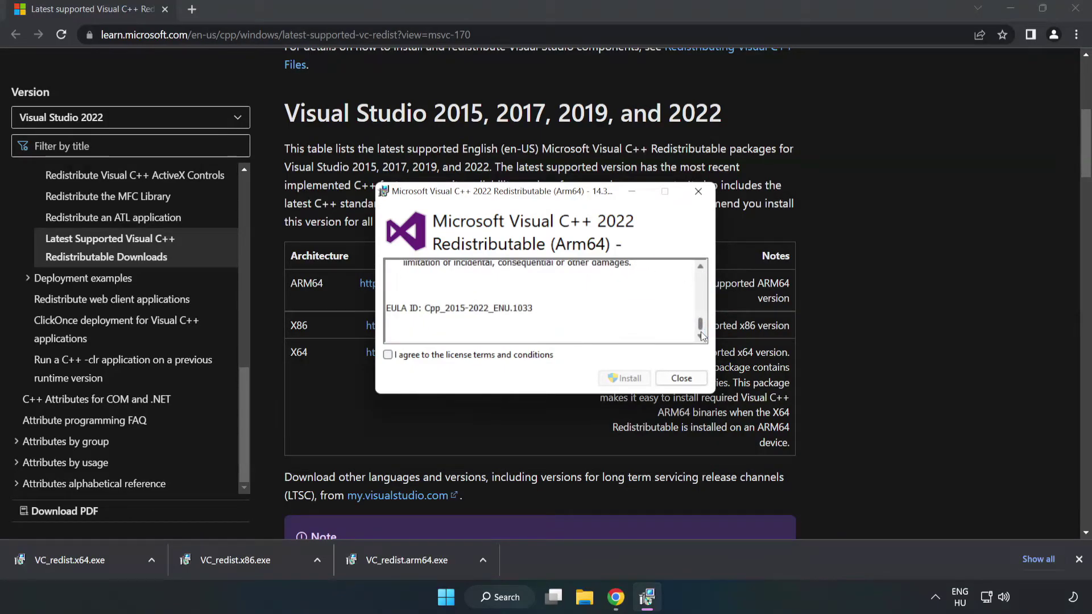
{"action": "left_click", "coordinate": [387, 355]}
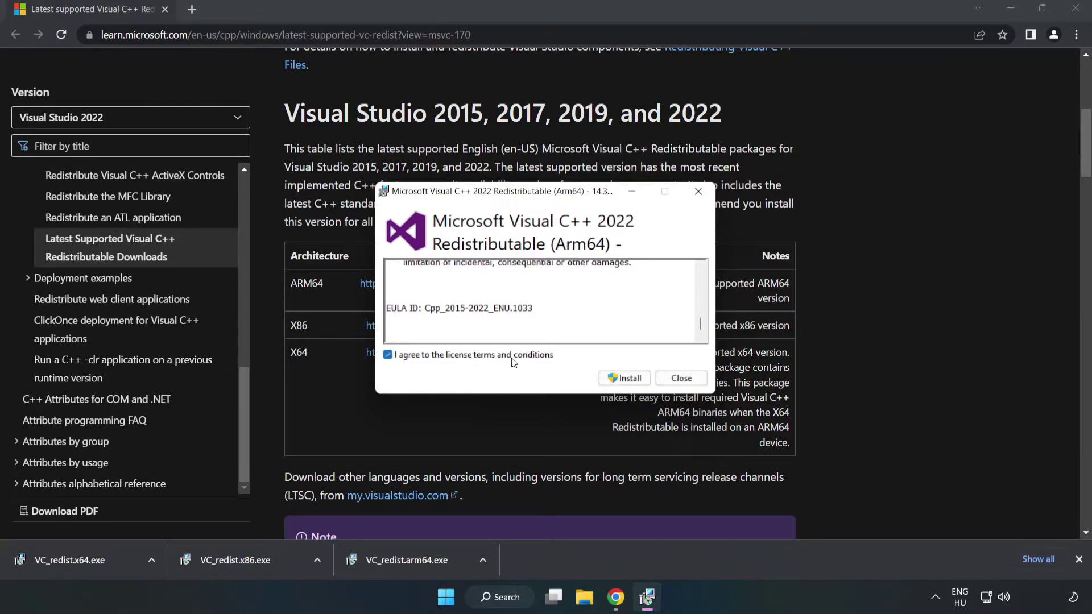
{"action": "left_click", "coordinate": [626, 379]}
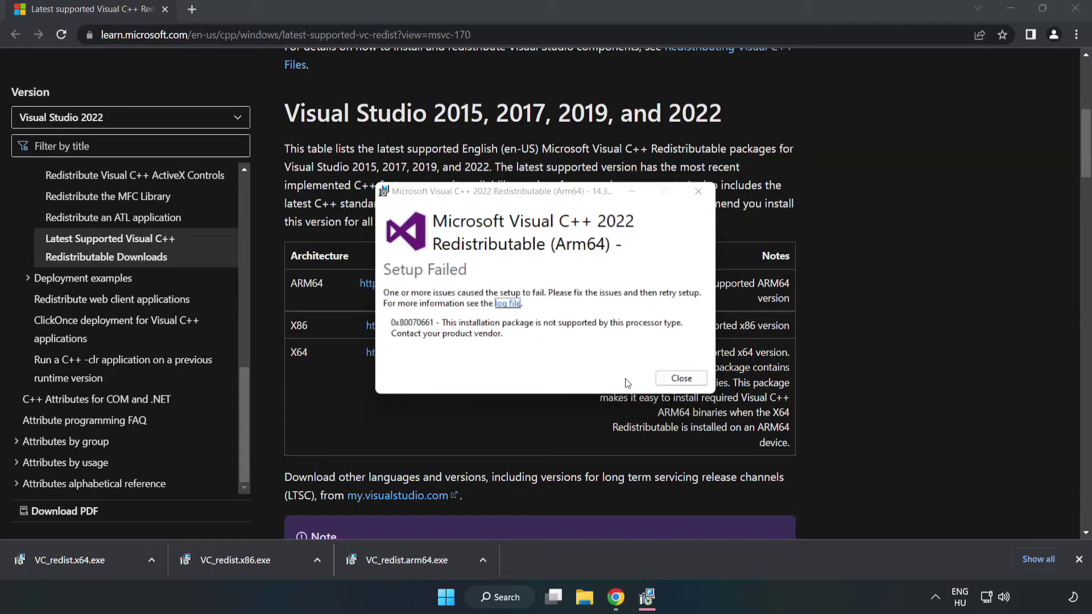
{"action": "left_click", "coordinate": [680, 379]}
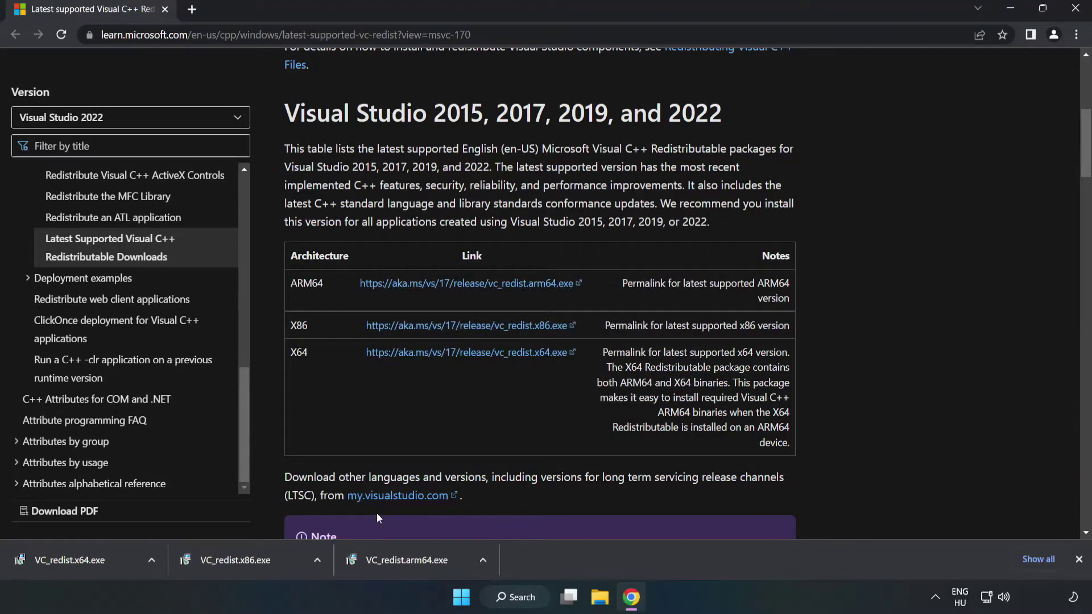
Install the x86 Visual C++ Redistributable by agreeing to the license, then close its success dialog.
{"action": "left_click", "coordinate": [241, 558]}
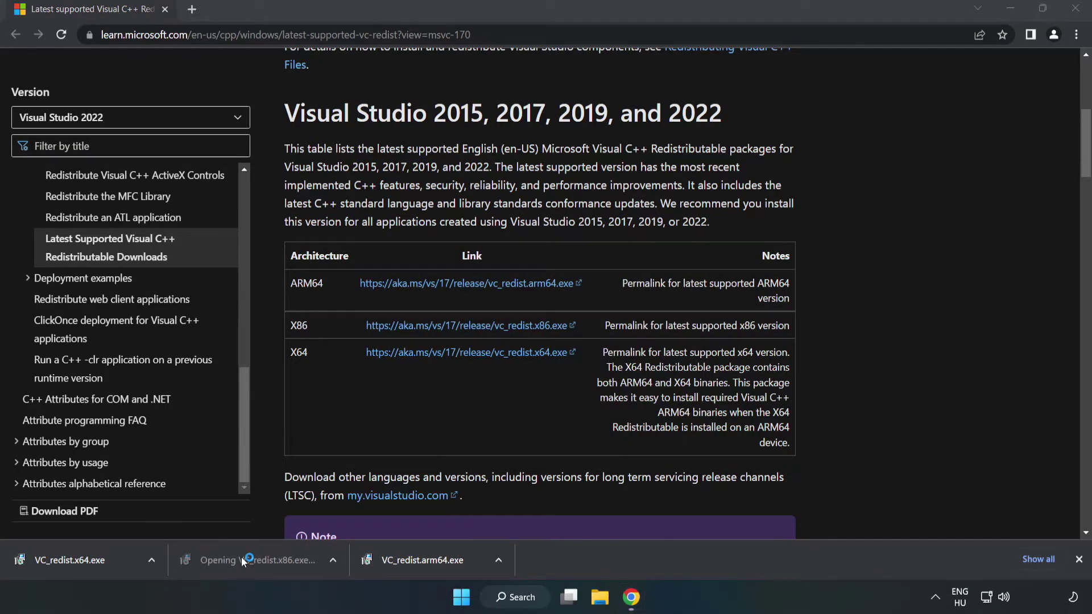
{"action": "left_click_drag", "start_coordinate": [700, 279], "coordinate": [700, 325]}
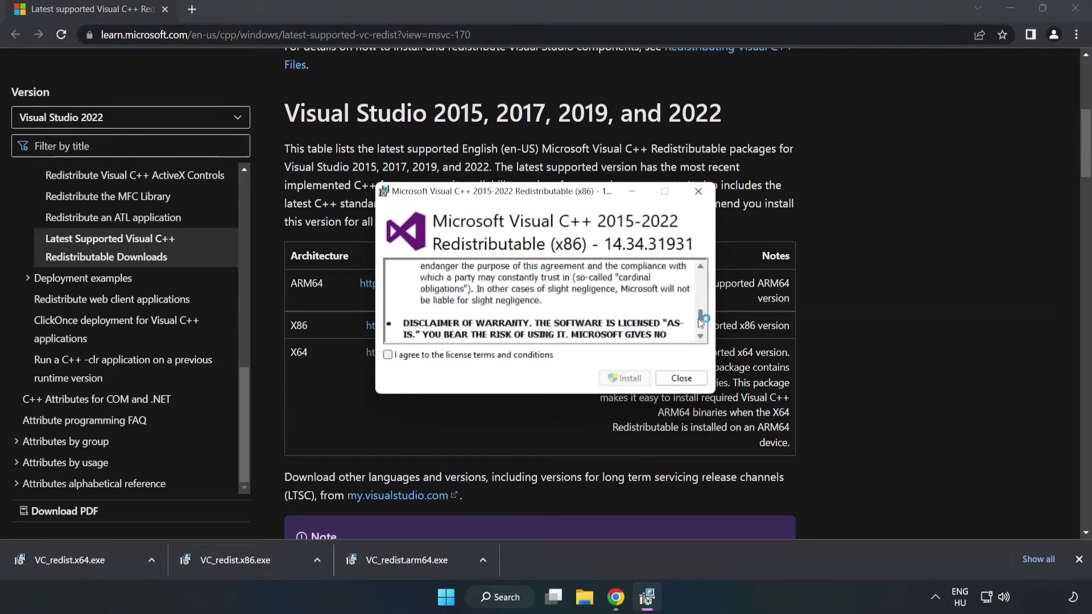
{"action": "left_click", "coordinate": [388, 355]}
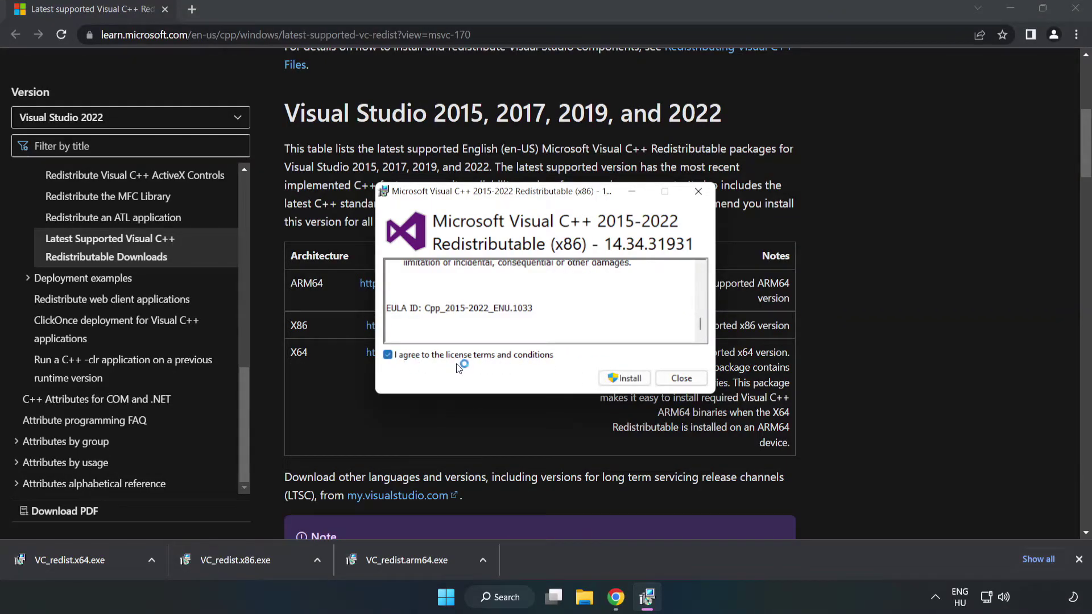
{"action": "left_click", "coordinate": [624, 378]}
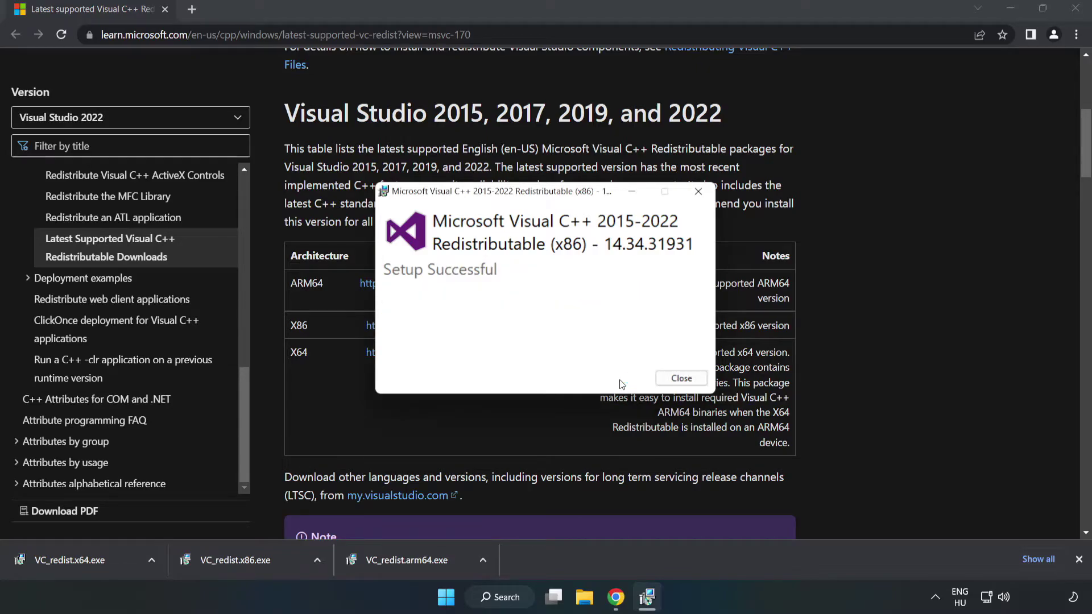
{"action": "left_click", "coordinate": [679, 379]}
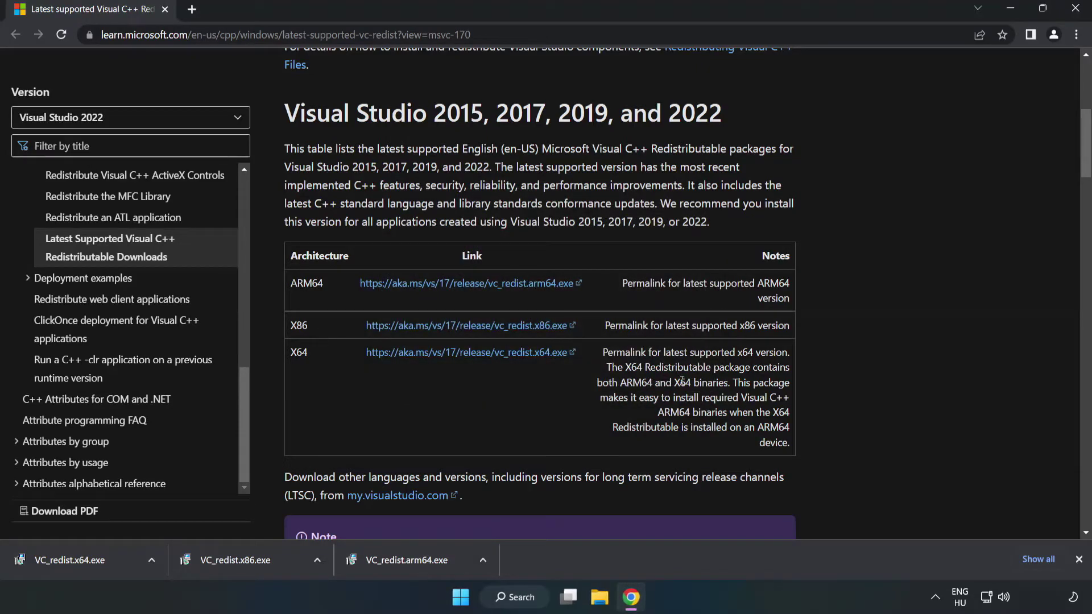
Install the x64 Visual C++ Redistributable 14.34.31931 the same way and close its success dialog.
{"action": "left_click", "coordinate": [59, 557]}
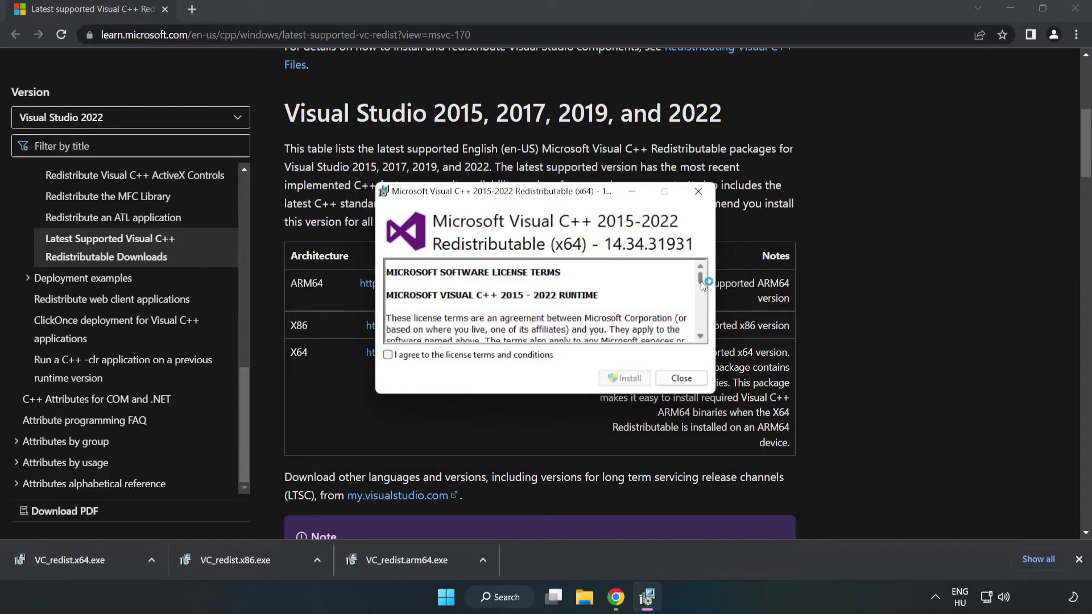
{"action": "left_click_drag", "start_coordinate": [701, 281], "coordinate": [702, 332]}
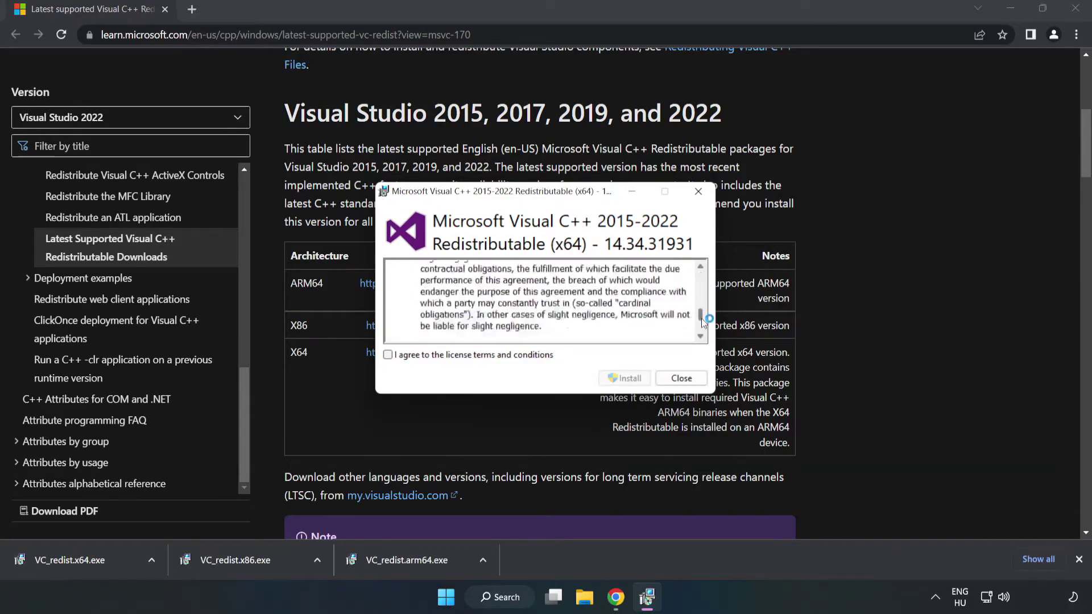
{"action": "left_click", "coordinate": [388, 354]}
{"action": "left_click", "coordinate": [620, 378]}
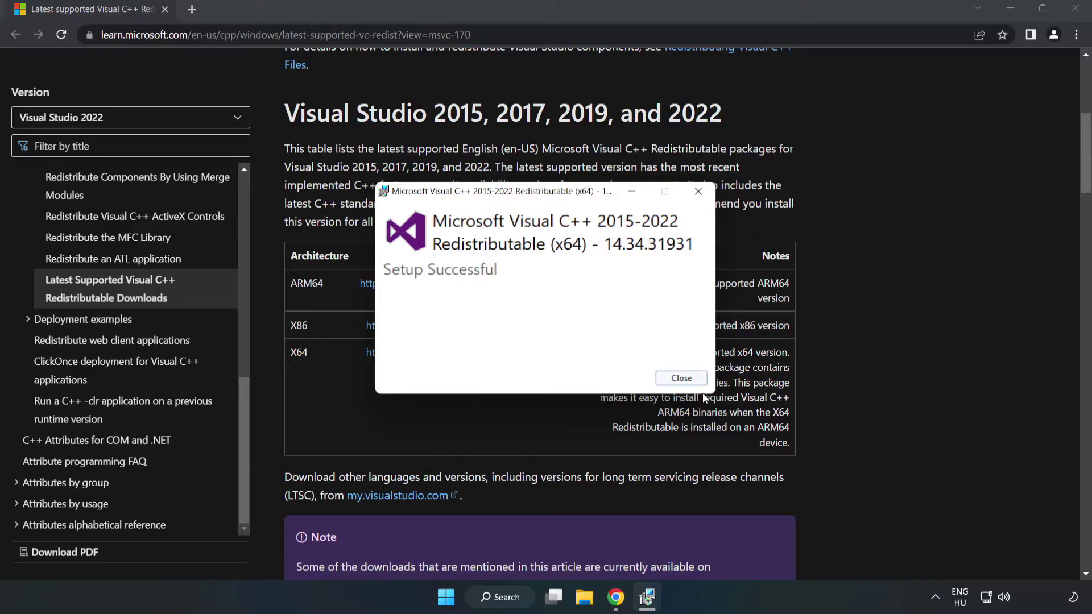
{"action": "left_click", "coordinate": [683, 379]}
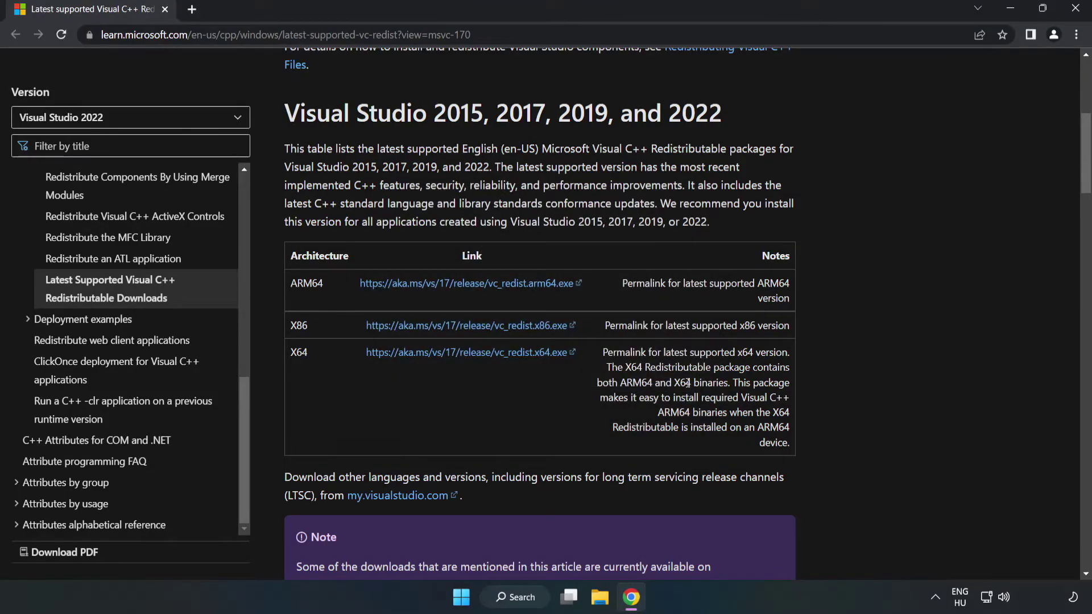
Close Chrome and launch Command Prompt as administrator from a 'cmd' search.
{"action": "left_click", "coordinate": [1077, 14]}
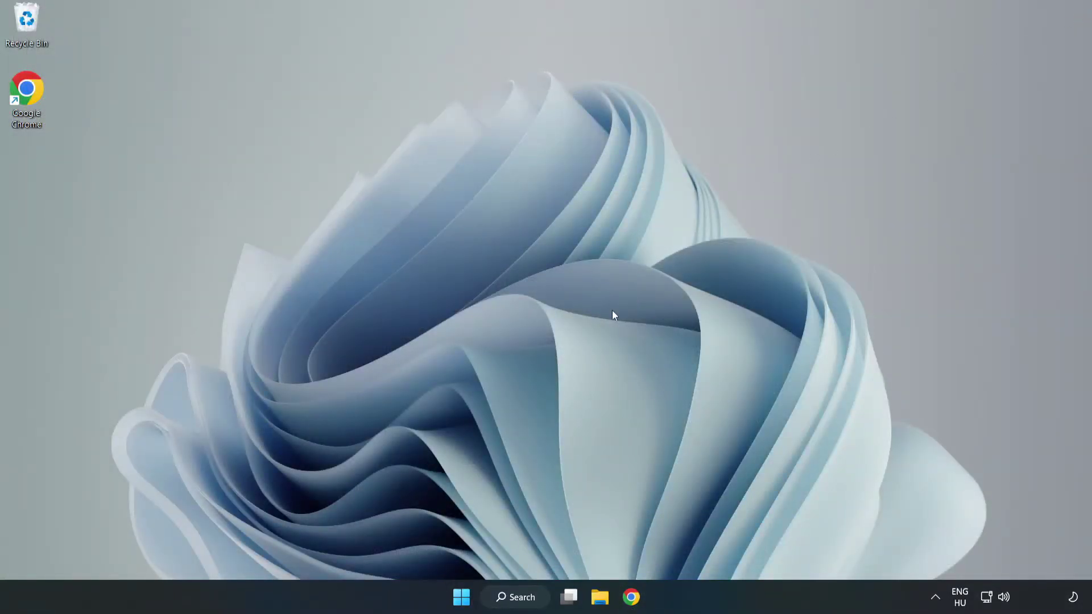
{"action": "left_click", "coordinate": [528, 596]}
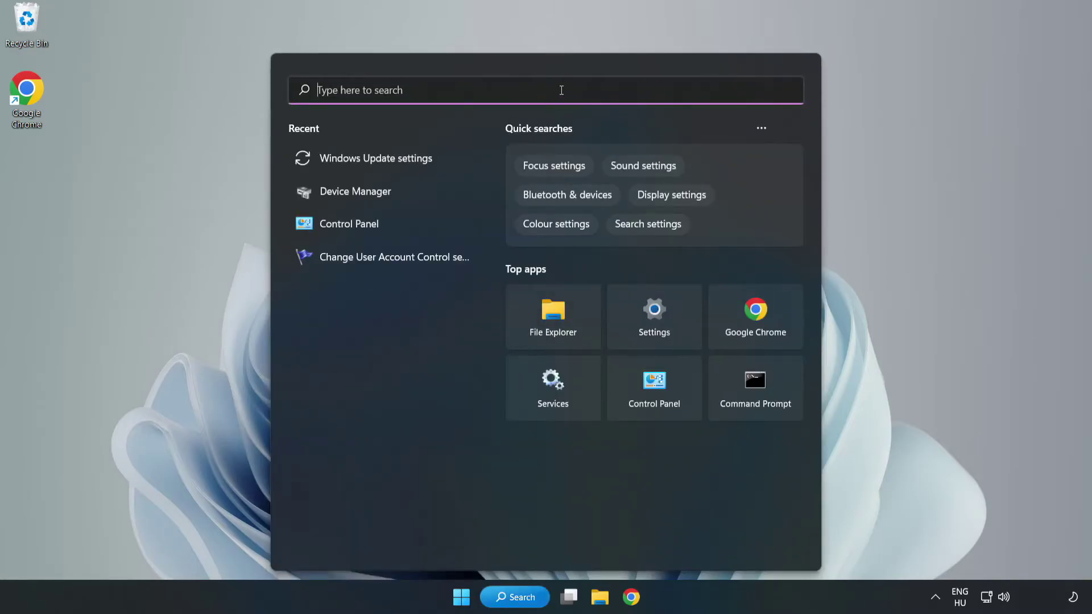
{"action": "type", "text": "cmd"}
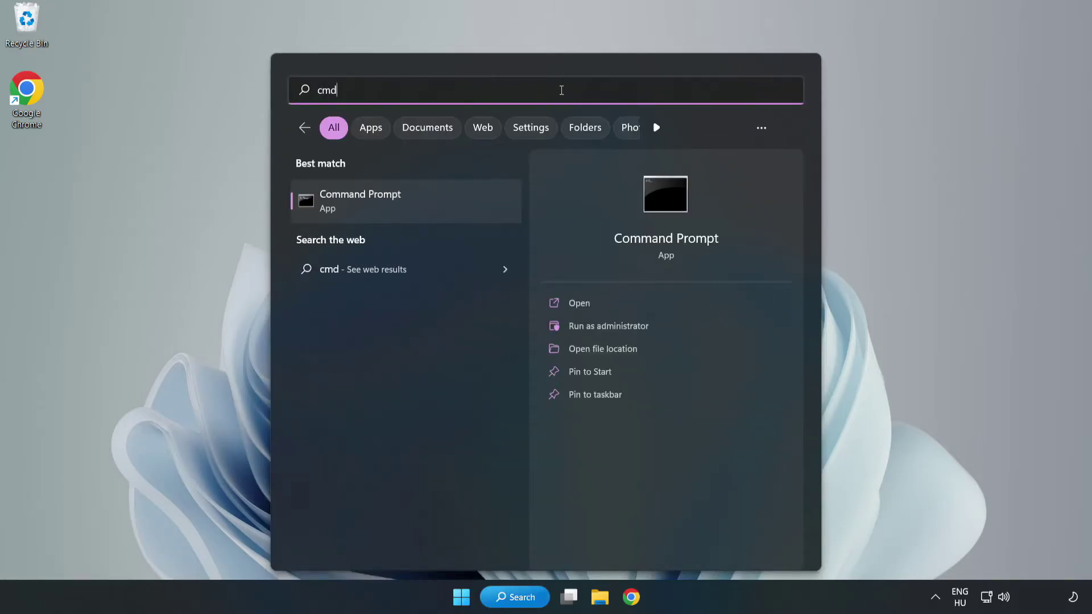
{"action": "left_click", "coordinate": [430, 206]}
{"action": "right_click", "coordinate": [430, 206]}
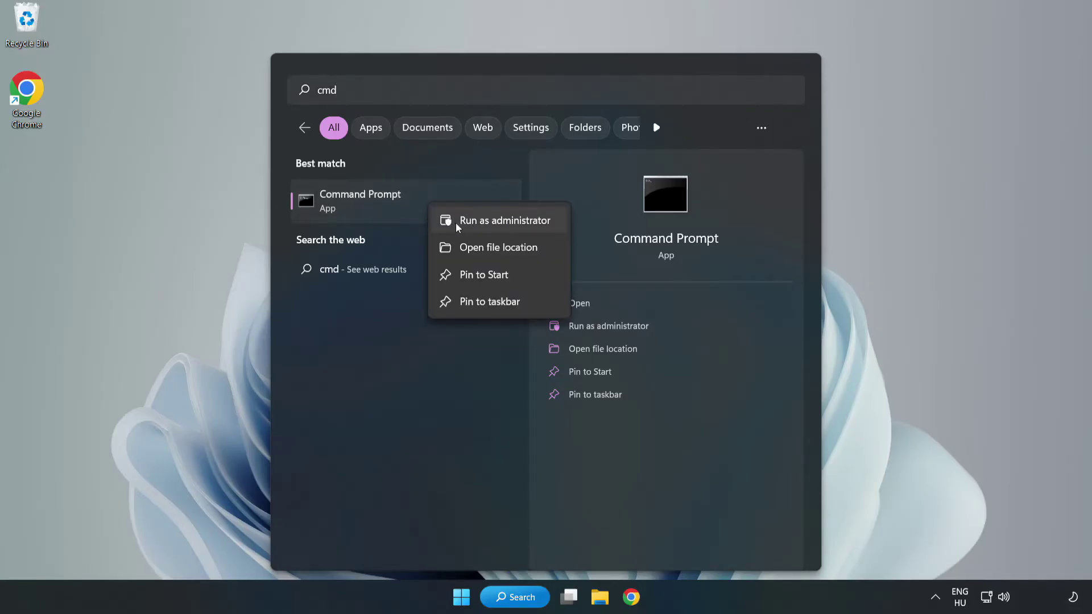
{"action": "left_click", "coordinate": [472, 221]}
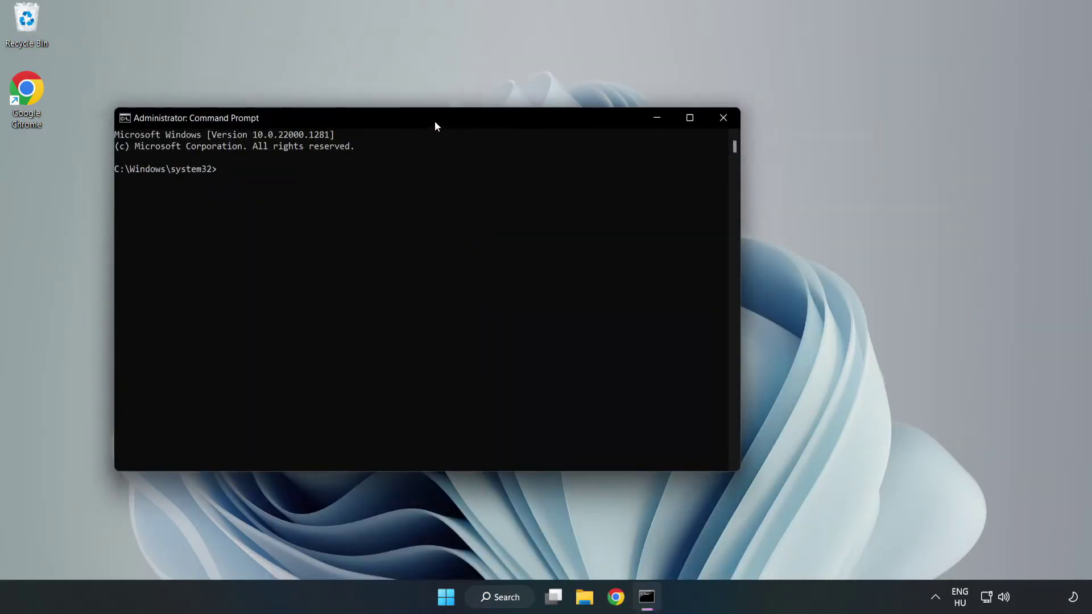
{"action": "left_click_drag", "start_coordinate": [436, 121], "coordinate": [556, 125]}
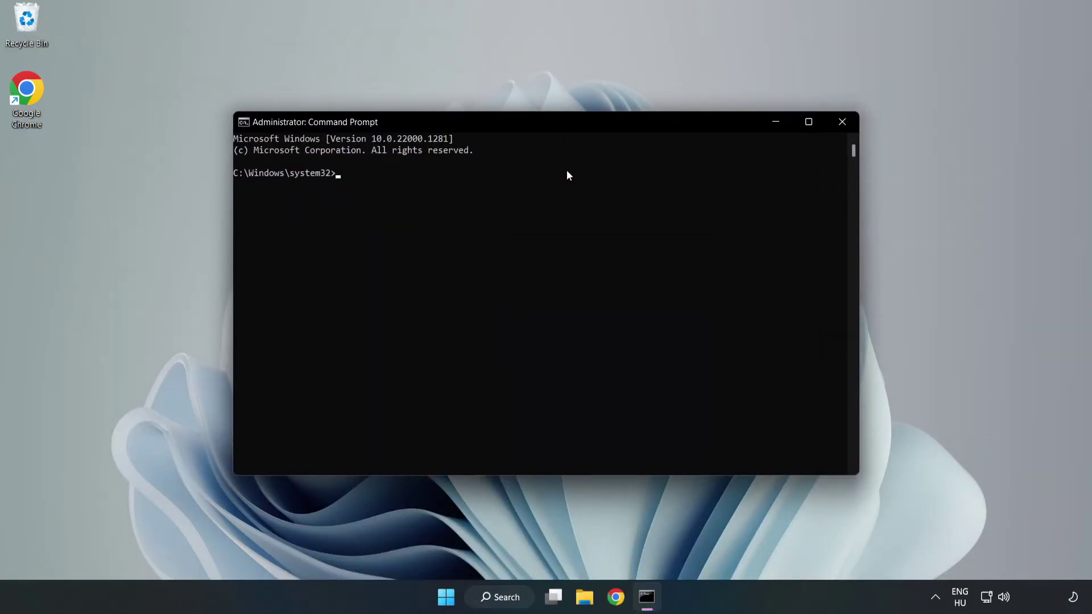
Run sfc /scannow and let it reach 100% with no integrity violations found.
{"action": "type", "text": "sfc"}
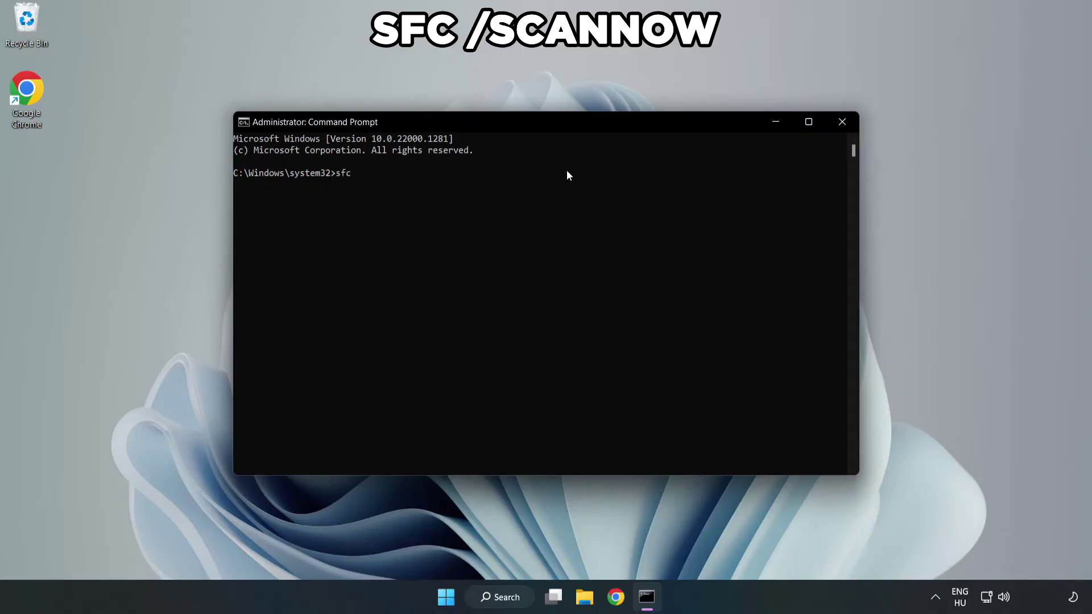
{"action": "type", "text": " /scann"}
{"action": "type", "text": "ow"}
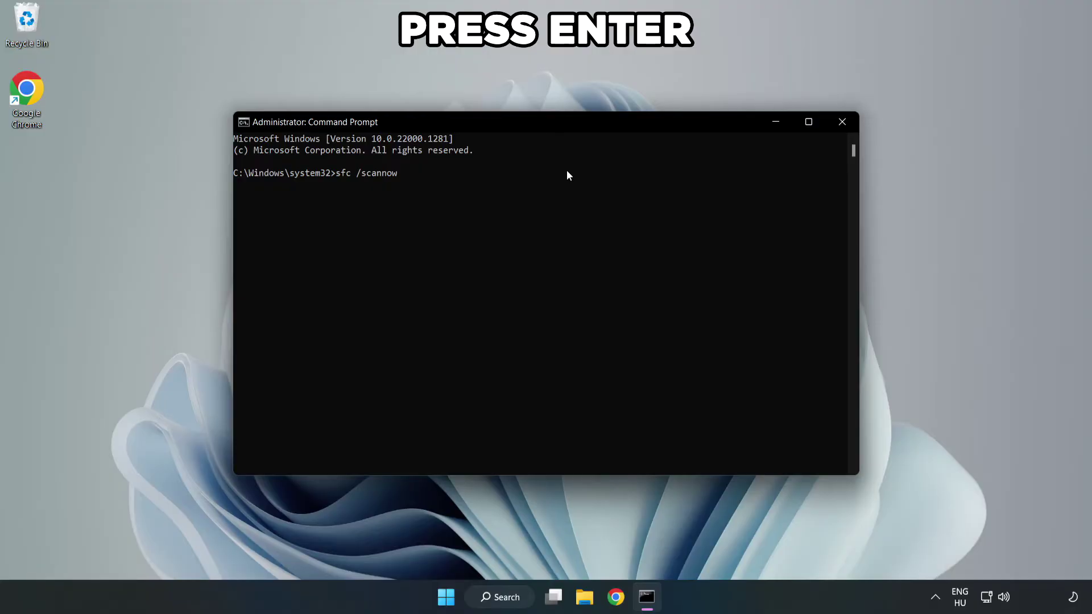
{"action": "key", "text": "Return"}
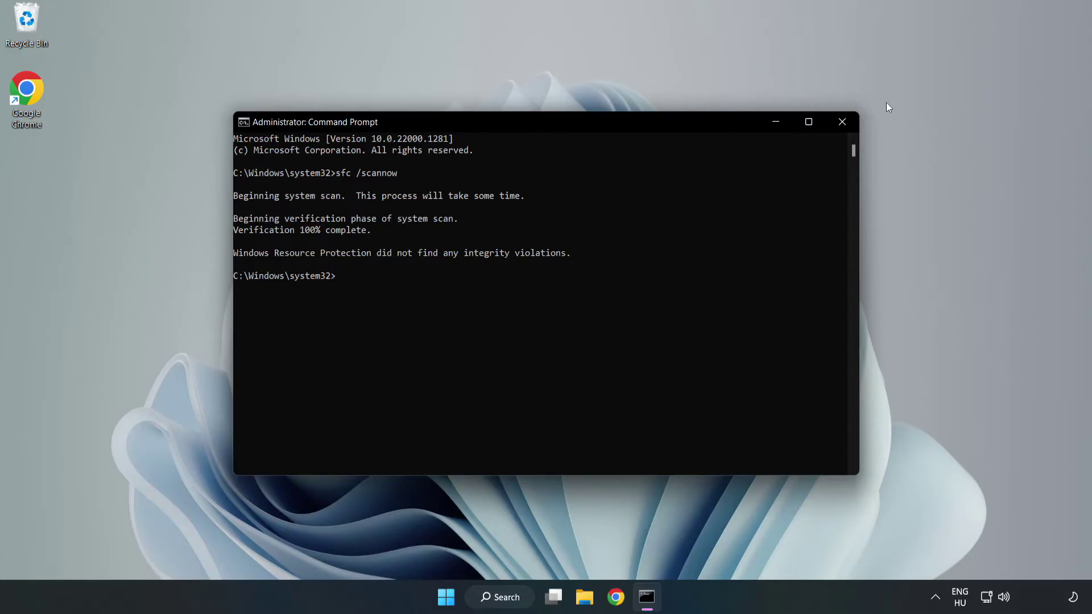
Close Command Prompt and launch Windows Security by searching 'security' from Start.
{"action": "left_click", "coordinate": [840, 127]}
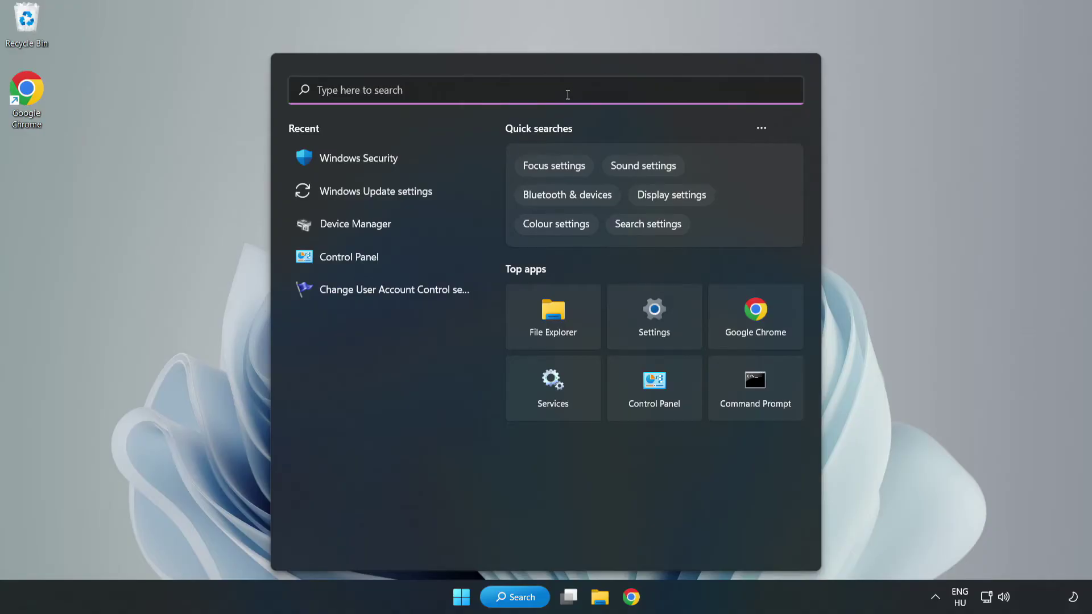
{"action": "type", "text": "sec"}
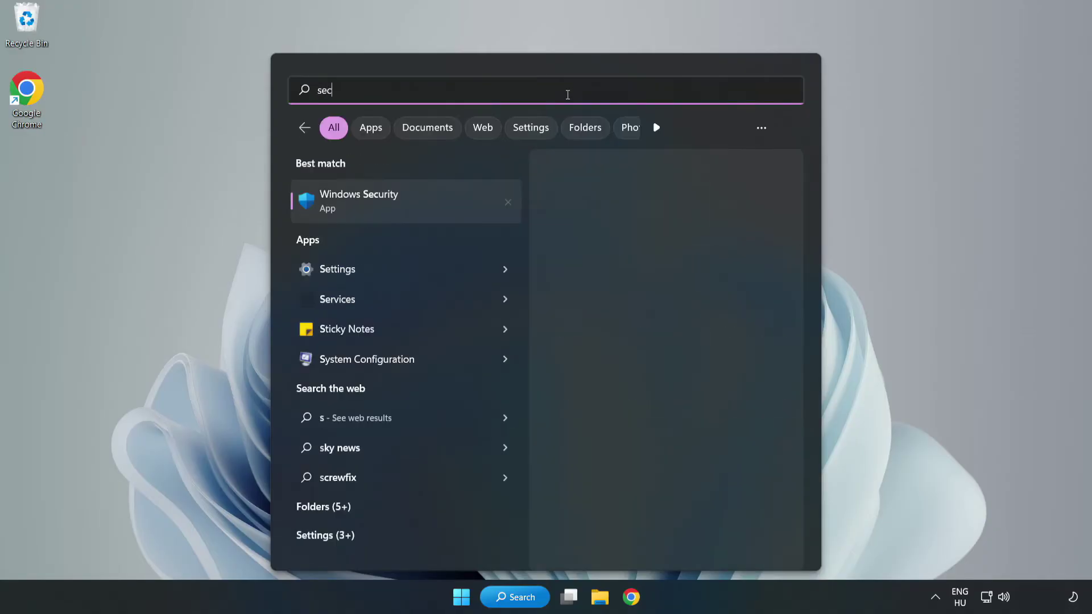
{"action": "type", "text": "urity"}
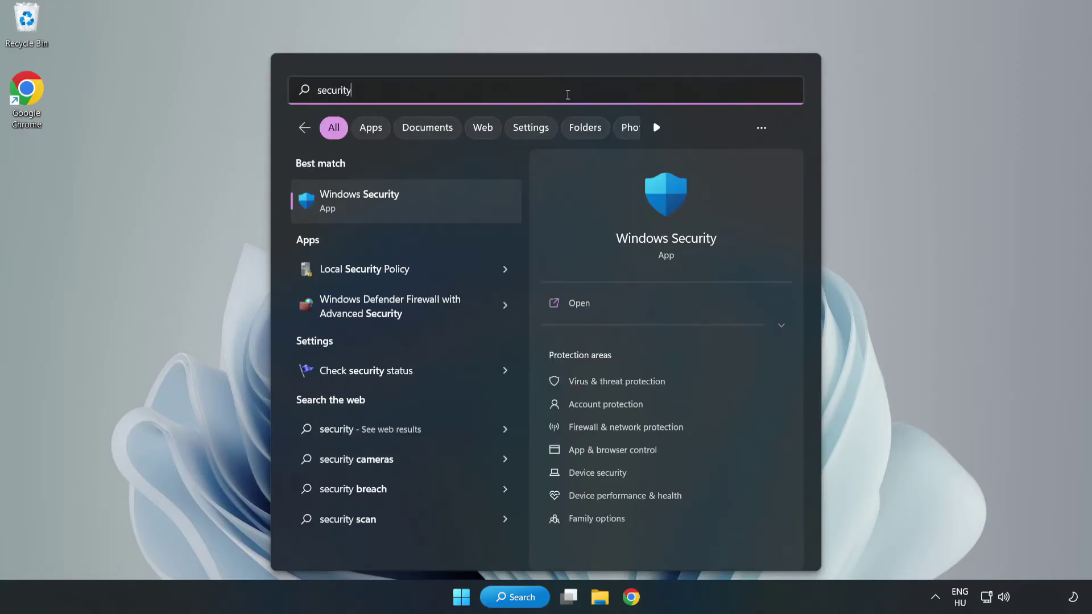
{"action": "left_click", "coordinate": [394, 206]}
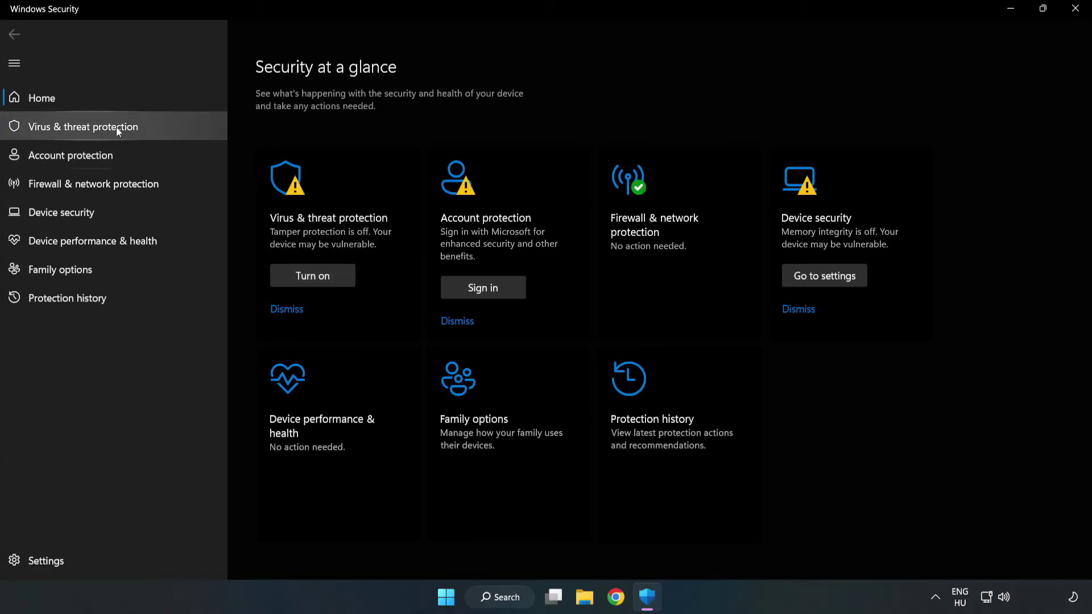
Go to Virus & threat protection settings and open Add or remove exclusions.
{"action": "left_click", "coordinate": [71, 133]}
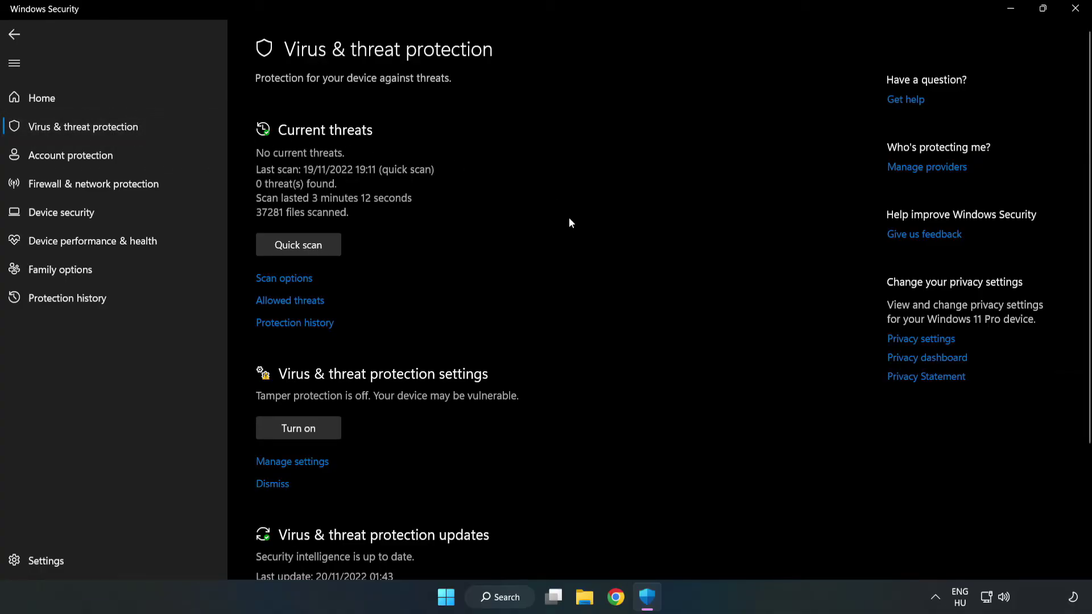
{"action": "scroll", "coordinate": [570, 222], "scroll_direction": "down", "scroll_amount": 3}
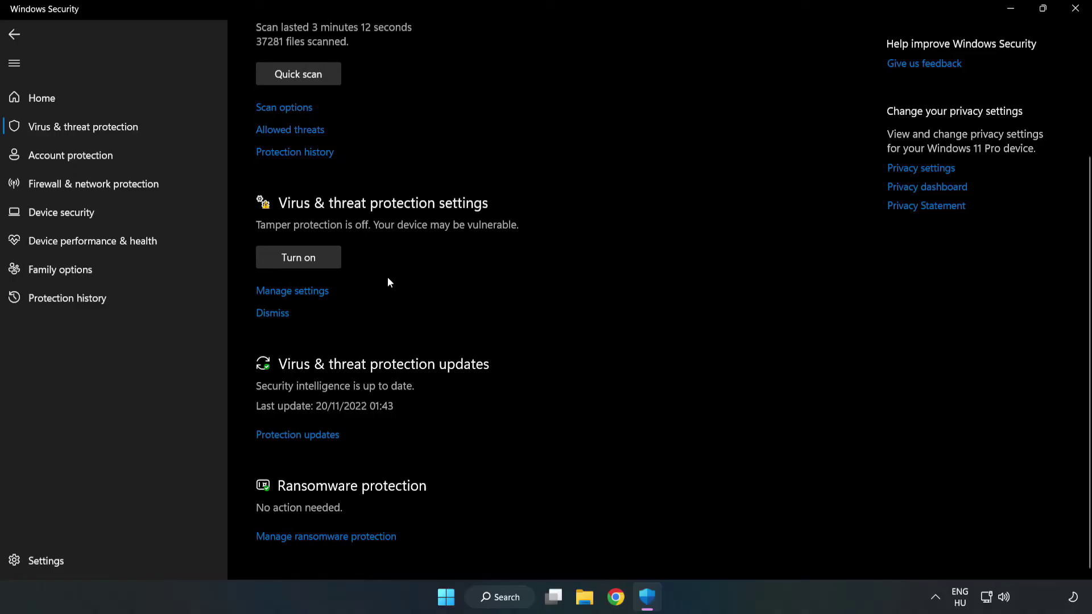
{"action": "left_click", "coordinate": [300, 296]}
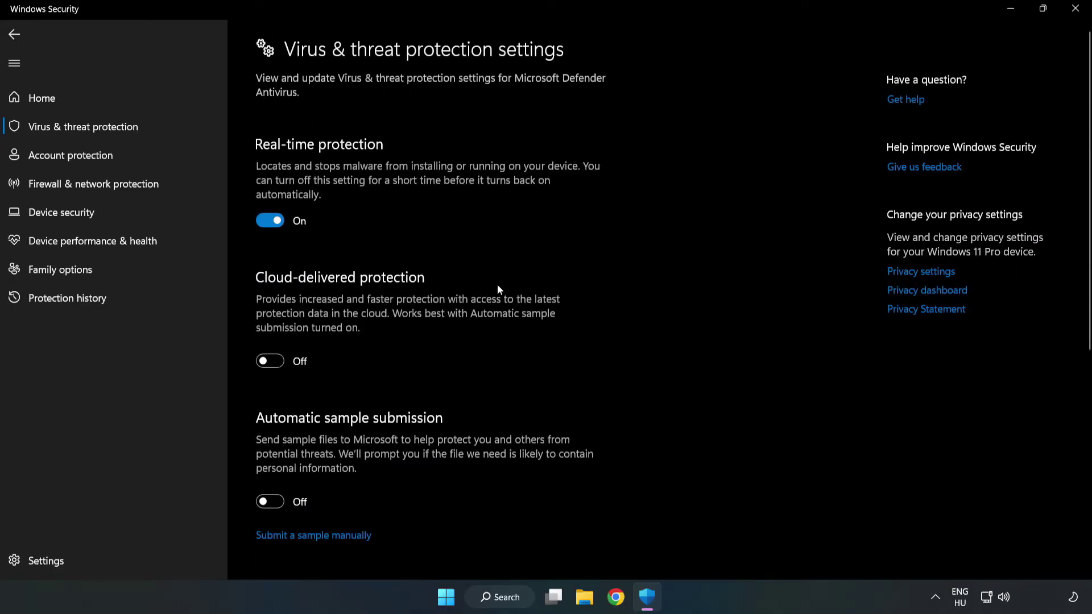
{"action": "scroll", "coordinate": [695, 287], "scroll_direction": "down", "scroll_amount": 2}
{"action": "scroll", "coordinate": [695, 287], "scroll_direction": "down", "scroll_amount": 5}
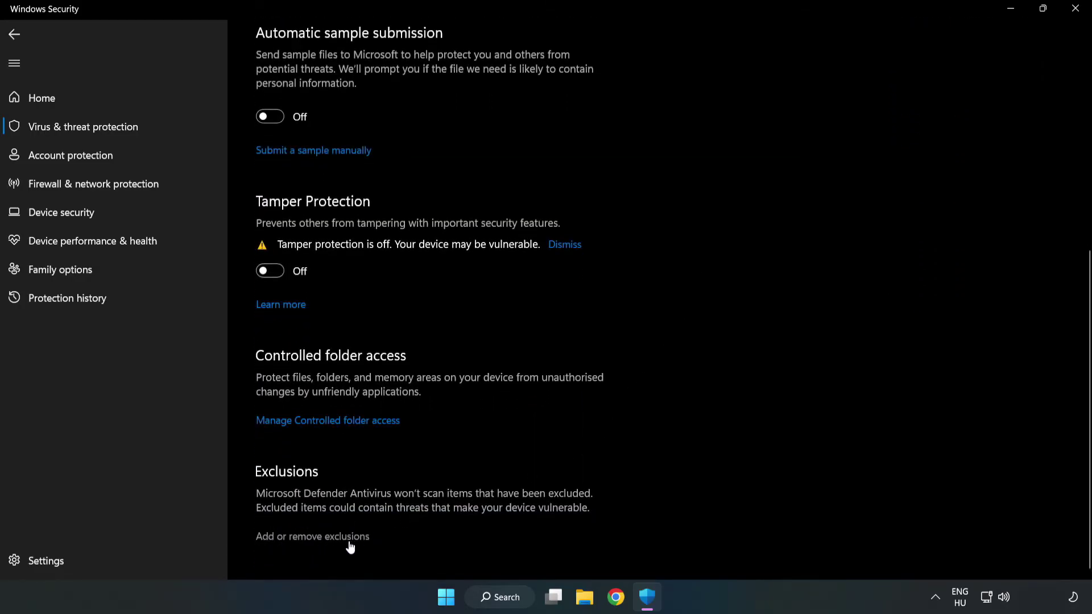
{"action": "left_click", "coordinate": [322, 538]}
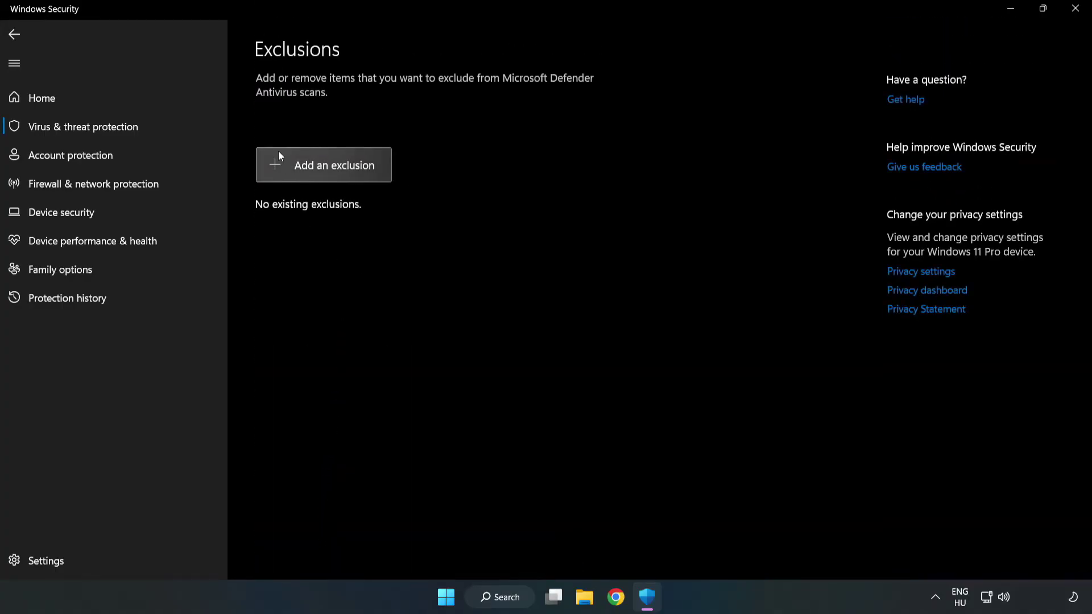
Add the NOT WORKING APP shortcut (chrome.exe) as a file exclusion, then close Windows Security.
{"action": "left_click", "coordinate": [335, 172]}
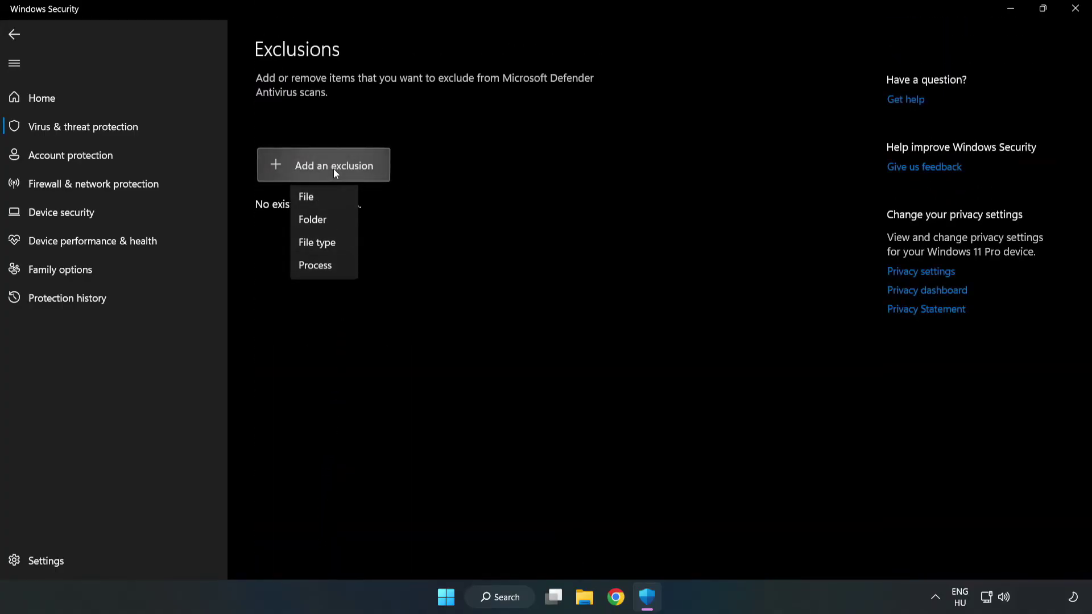
{"action": "left_click", "coordinate": [311, 201]}
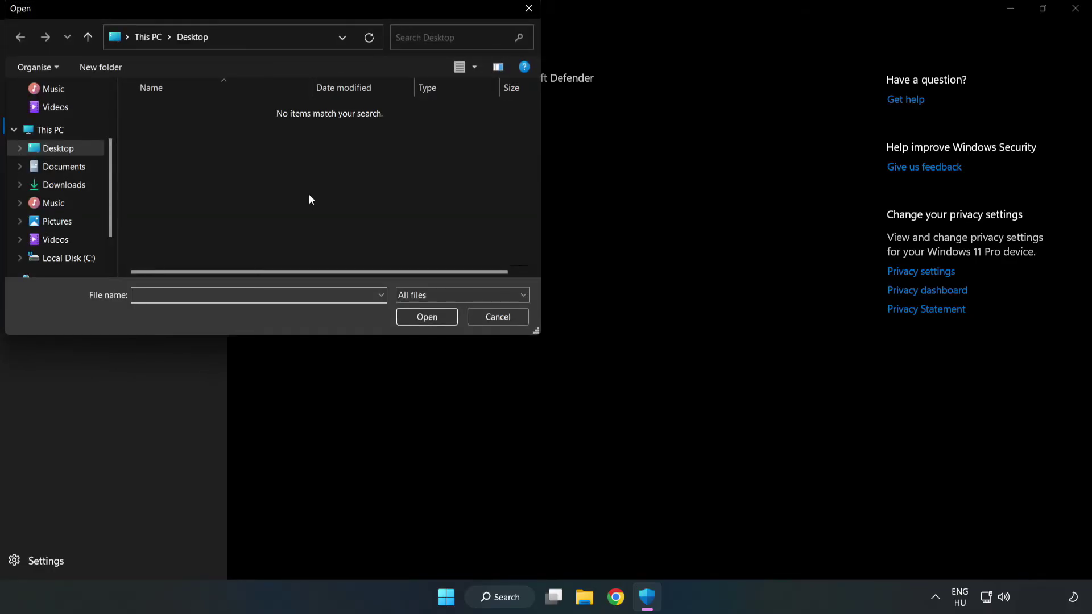
{"action": "left_click_drag", "start_coordinate": [319, 20], "coordinate": [503, 120]}
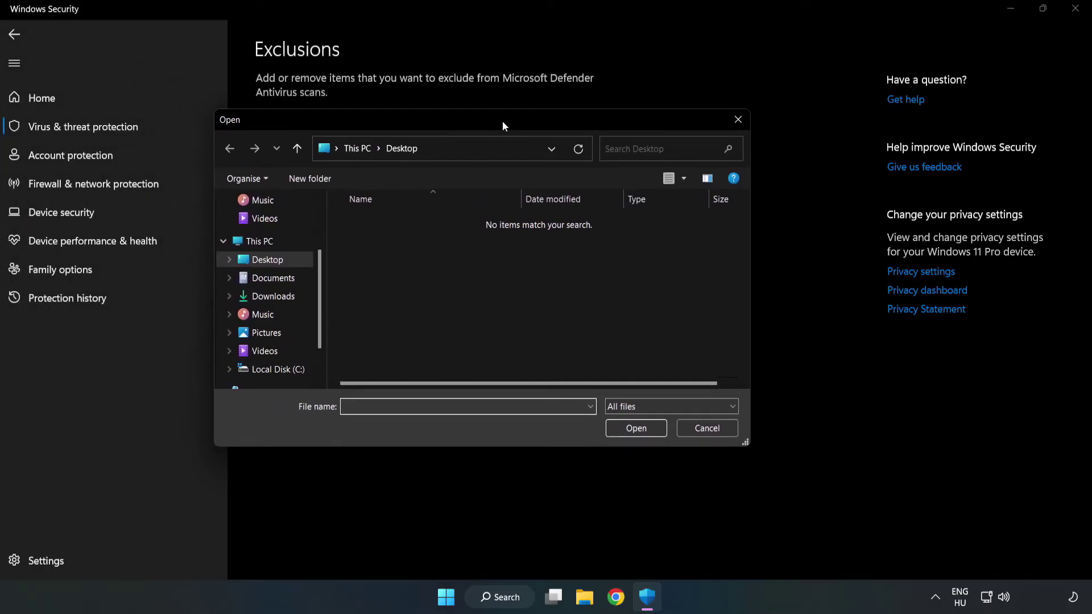
{"action": "left_click", "coordinate": [279, 370]}
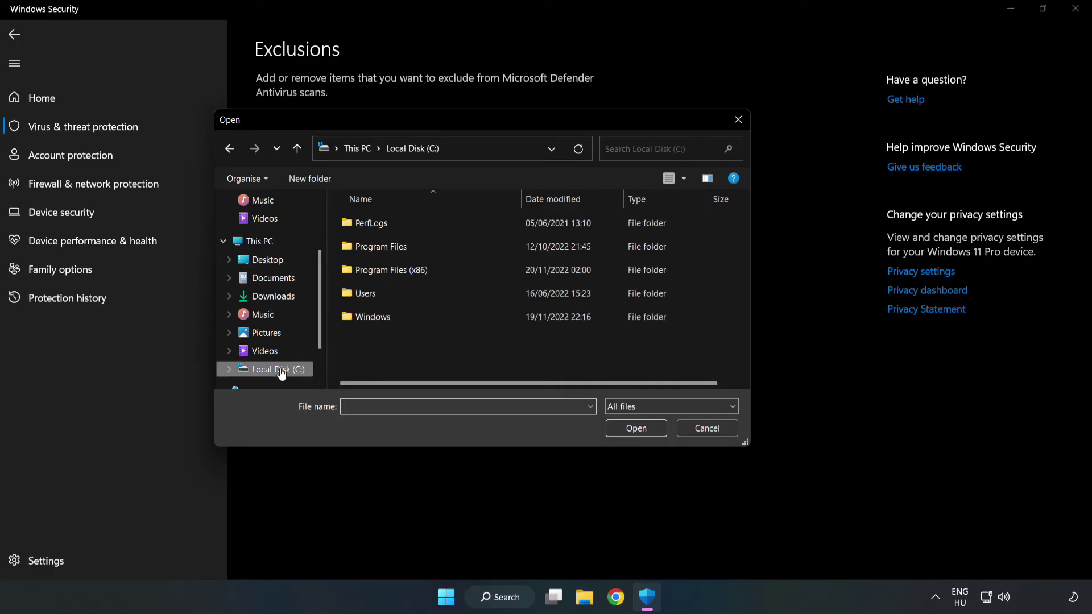
{"action": "double_click", "coordinate": [428, 272]}
{"action": "double_click", "coordinate": [429, 362]}
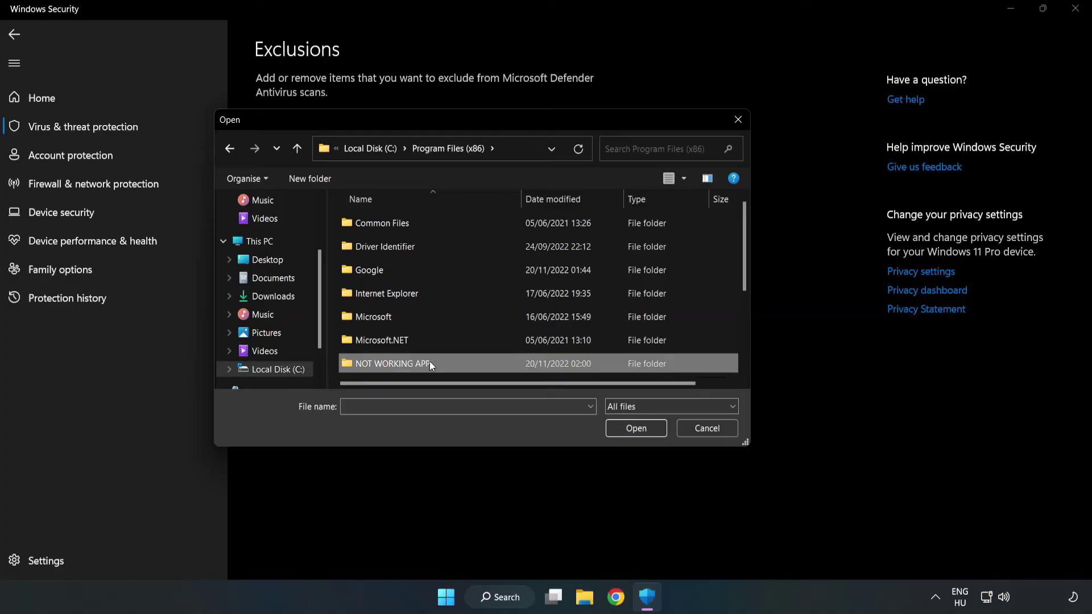
{"action": "left_click", "coordinate": [386, 224]}
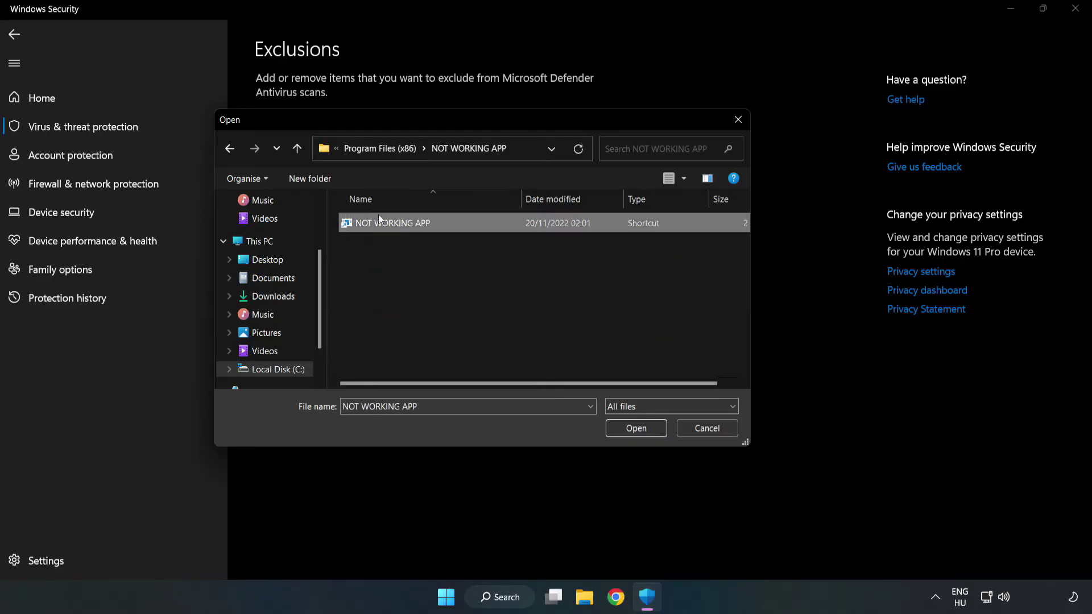
{"action": "left_click", "coordinate": [636, 430]}
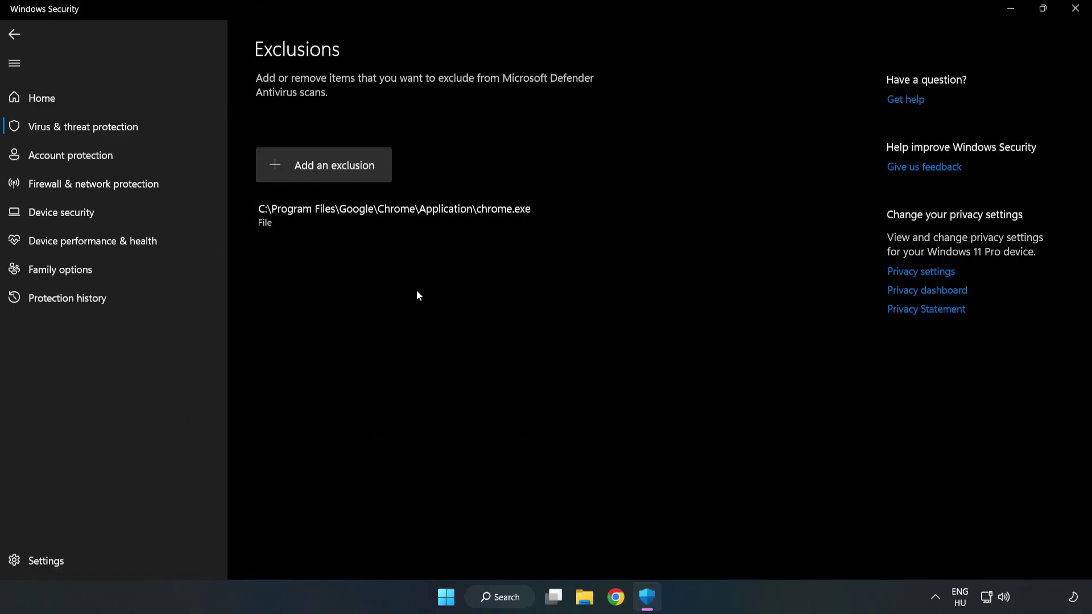
{"action": "left_click", "coordinate": [1075, 14]}
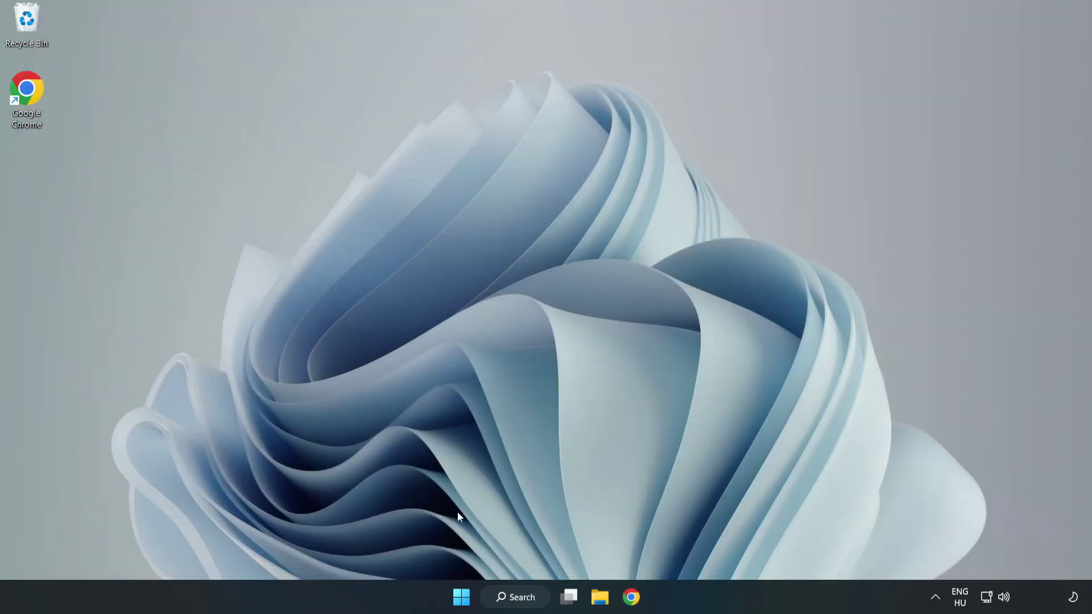
Open the Start menu's power options to reach Restart.
{"action": "left_click", "coordinate": [461, 597]}
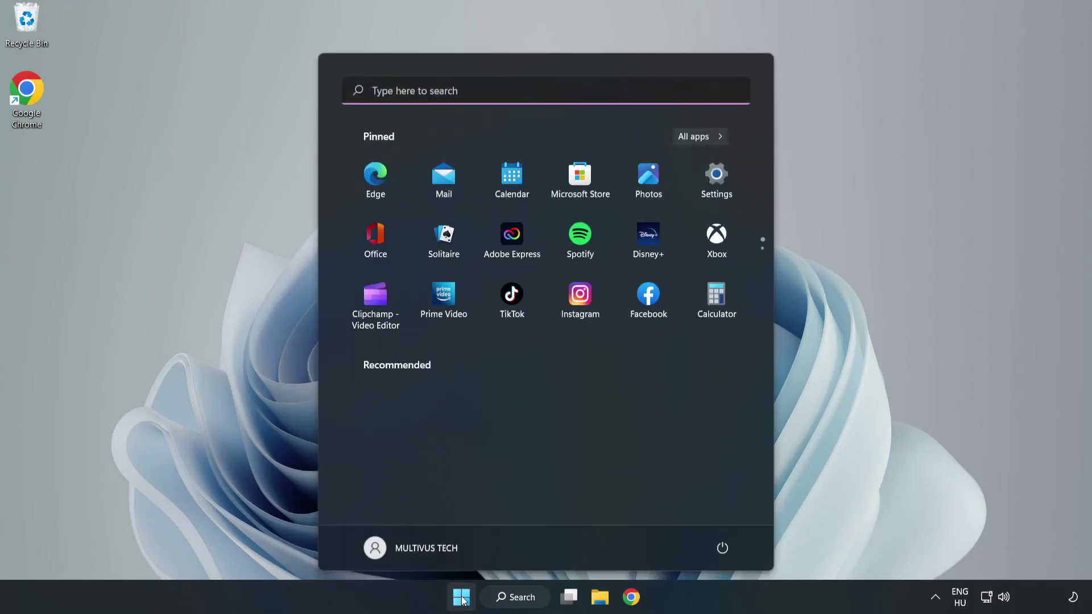
{"action": "left_click", "coordinate": [722, 548]}
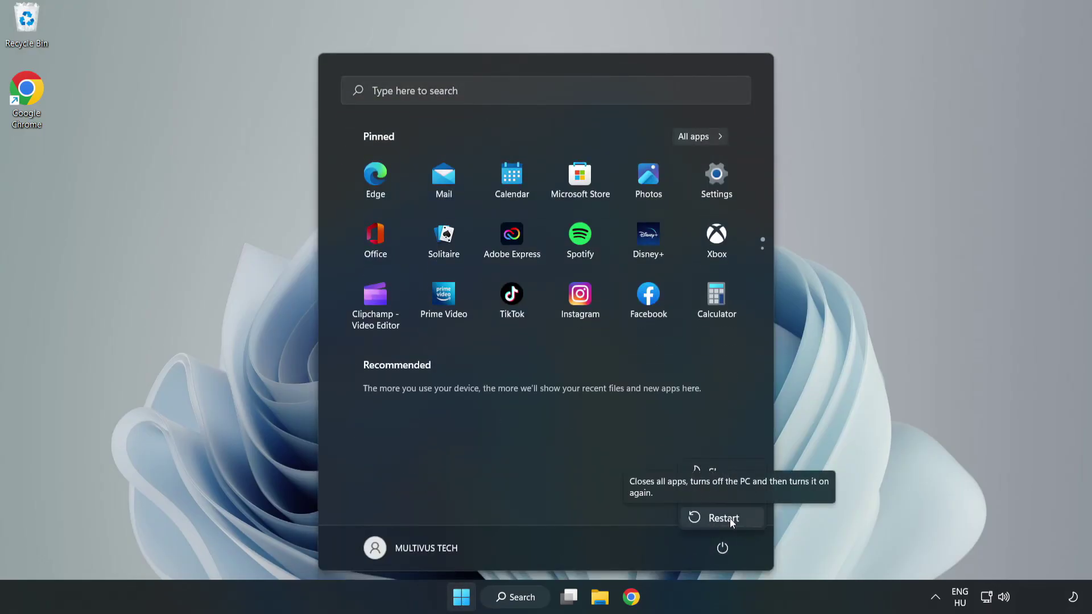